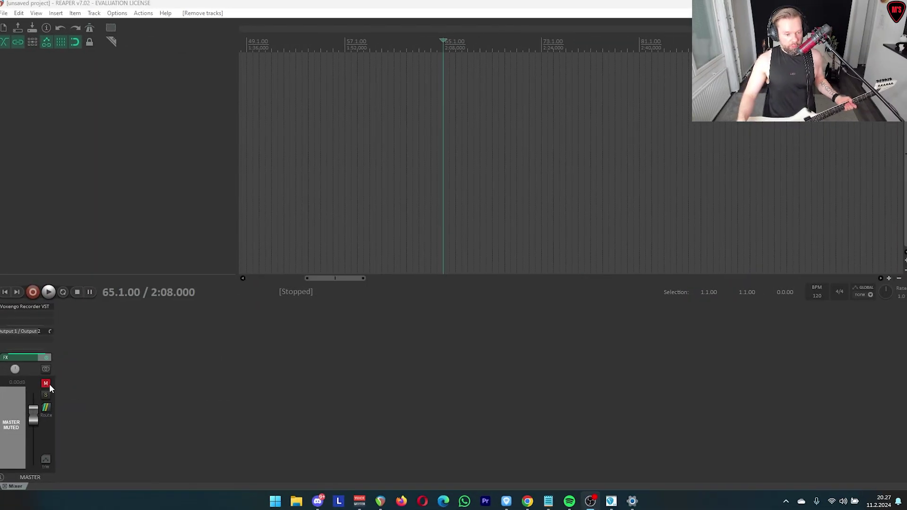
- Unmute the master and add a record-armed track with its recording input set to Input 2
left_click(45, 384)
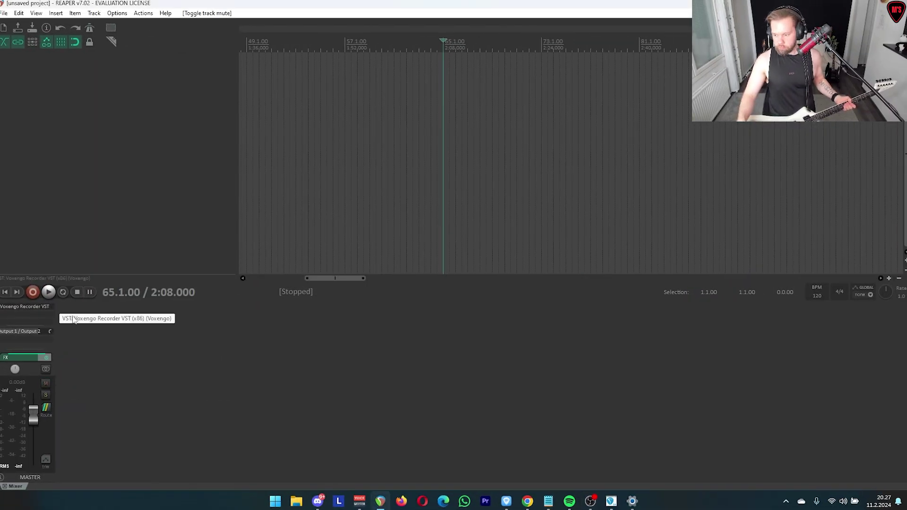
double_click(64, 70)
left_click(14, 61)
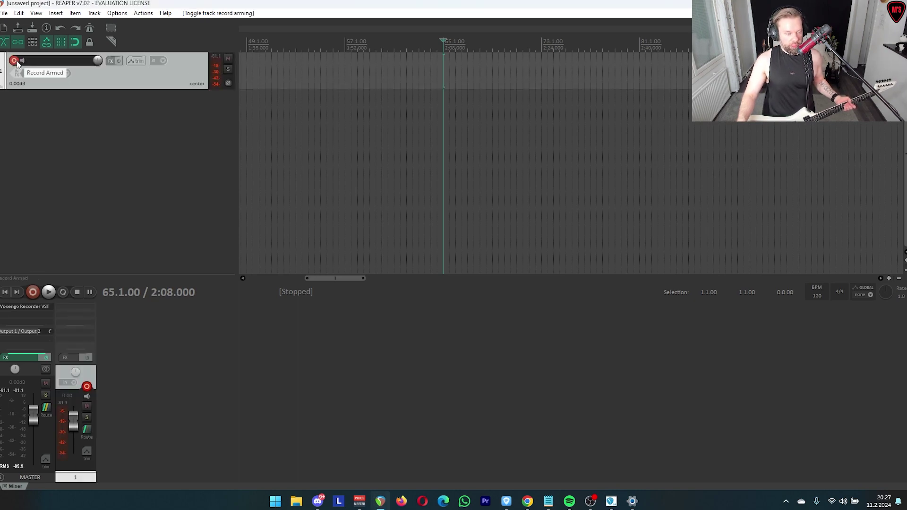
left_click(45, 74)
mouse_move(81, 77)
left_click(156, 90)
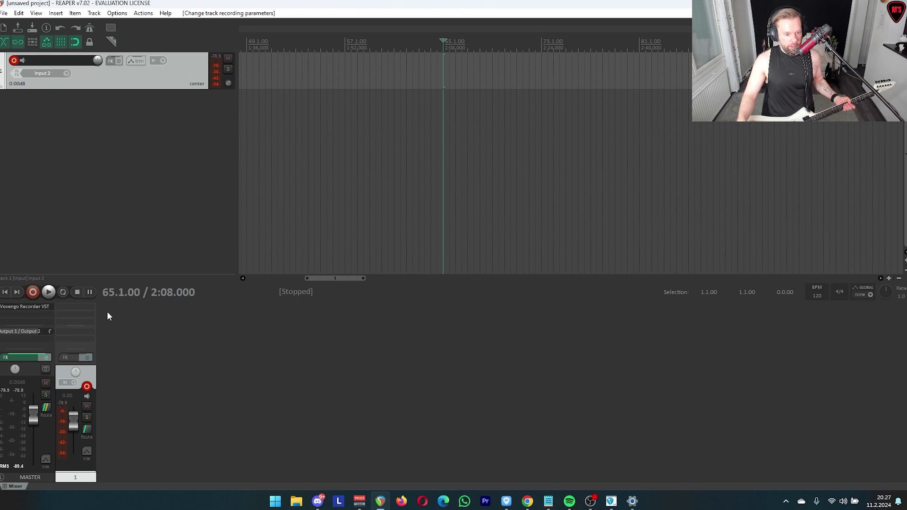
- Mute the master and add the LeGion (LePou plugins) amp to track 1's effects
left_click(74, 312)
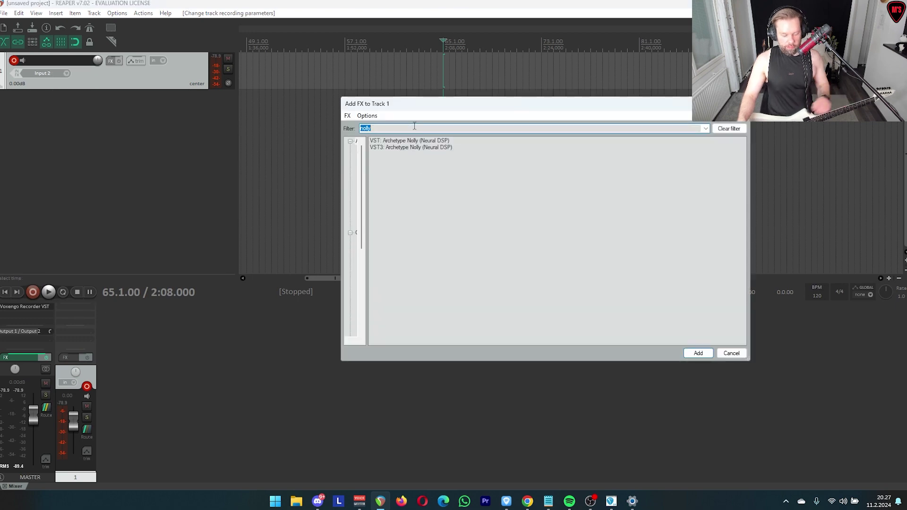
left_click(46, 383)
type("legion")
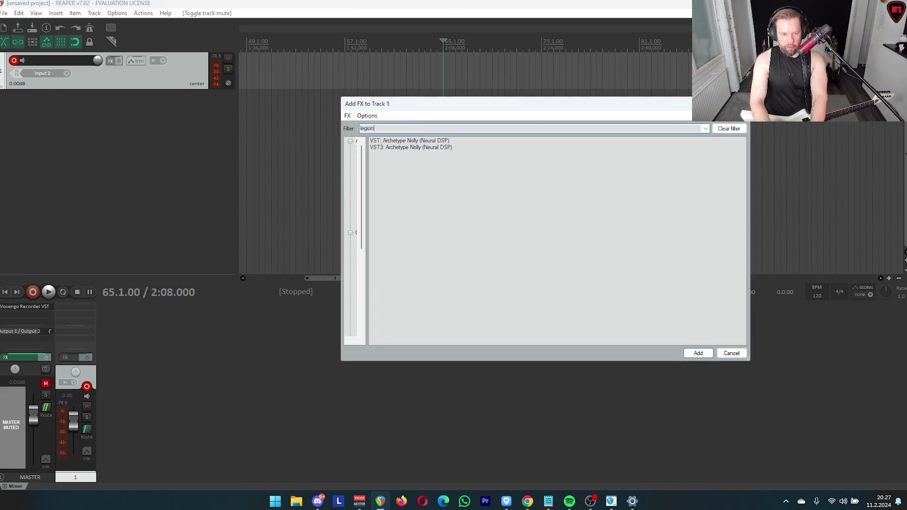
double_click(401, 141)
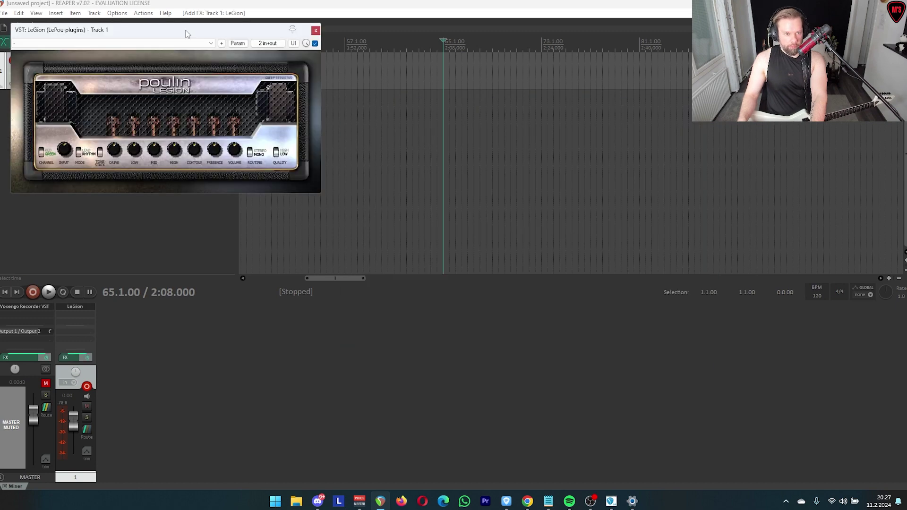
- Set the LeGion amp's routing to Stereo and its quality to High, and close the plugin window
left_click_drag(182, 31, 549, 213)
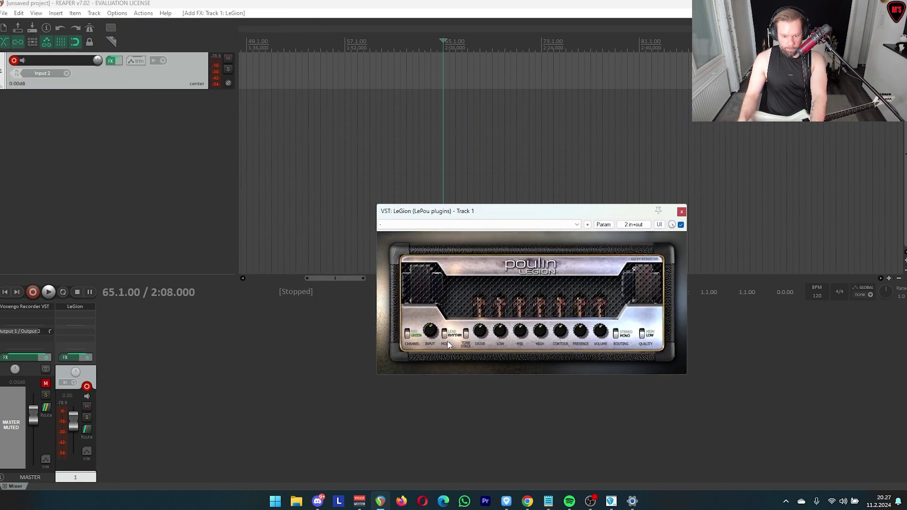
left_click(623, 330)
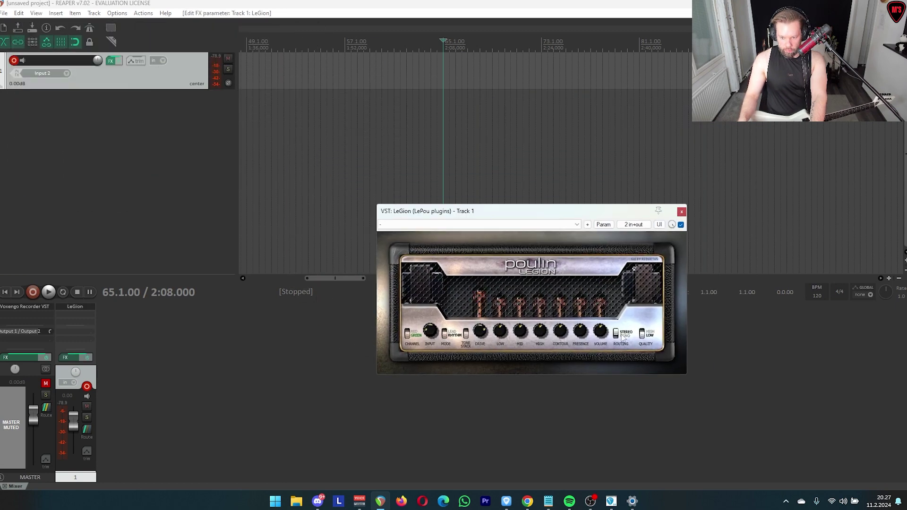
left_click(682, 212)
- Add Mercuriall Cab v3.0 after LeGion, with input tuning None, microphone SM57, position Cone and power at maximum
double_click(83, 315)
type("cab")
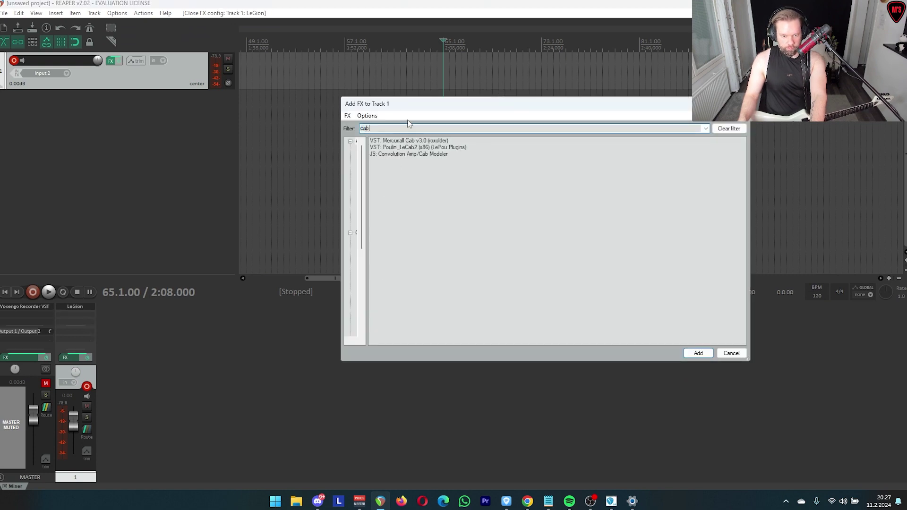
double_click(406, 141)
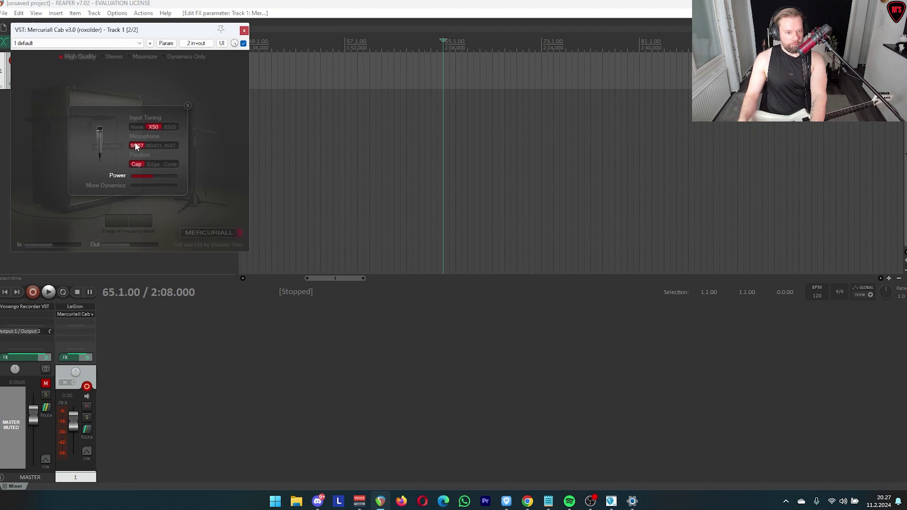
left_click_drag(157, 179, 205, 184)
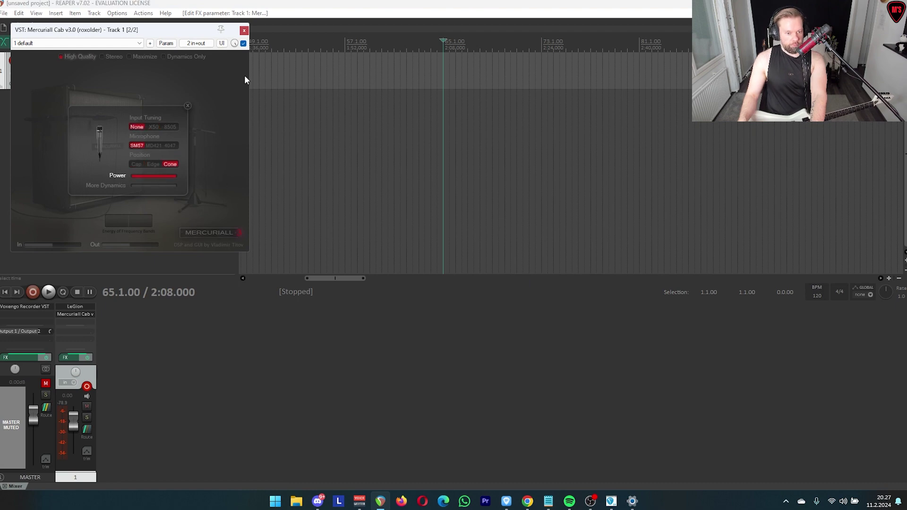
left_click(244, 30)
- Filter the effects for "reade" and add ReaDelay (Cockos) after the cab plugin on track 1
double_click(84, 321)
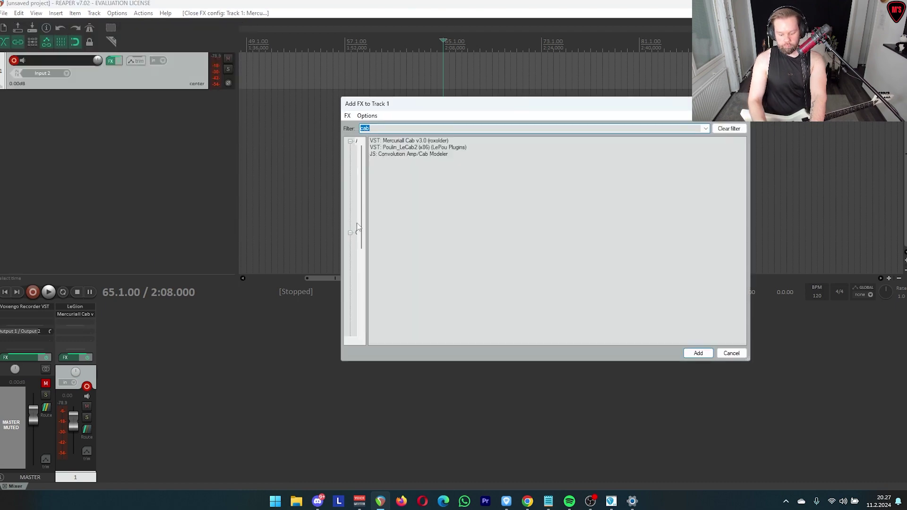
type("red")
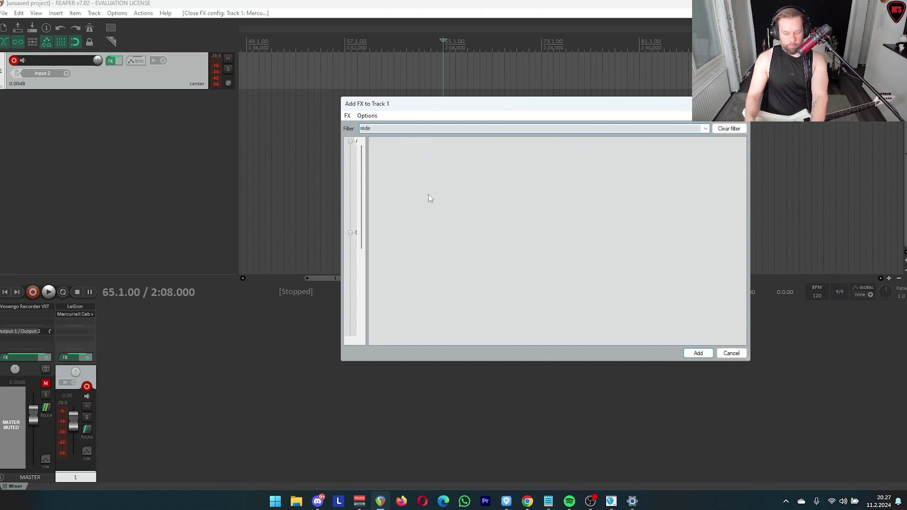
key("BackSpace")
type("a")
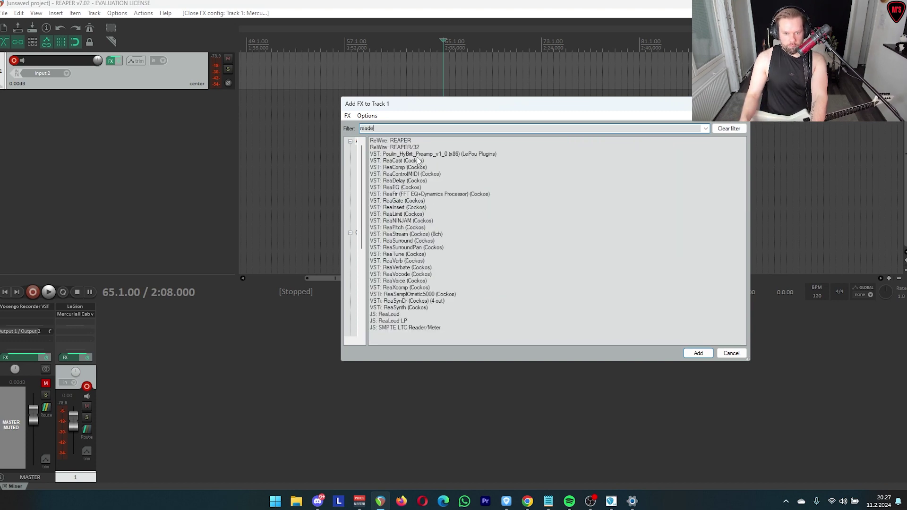
type("de")
double_click(423, 141)
- Load the "stock - snare rhythm" preset in ReaDelay and close the plugin window
left_click(97, 43)
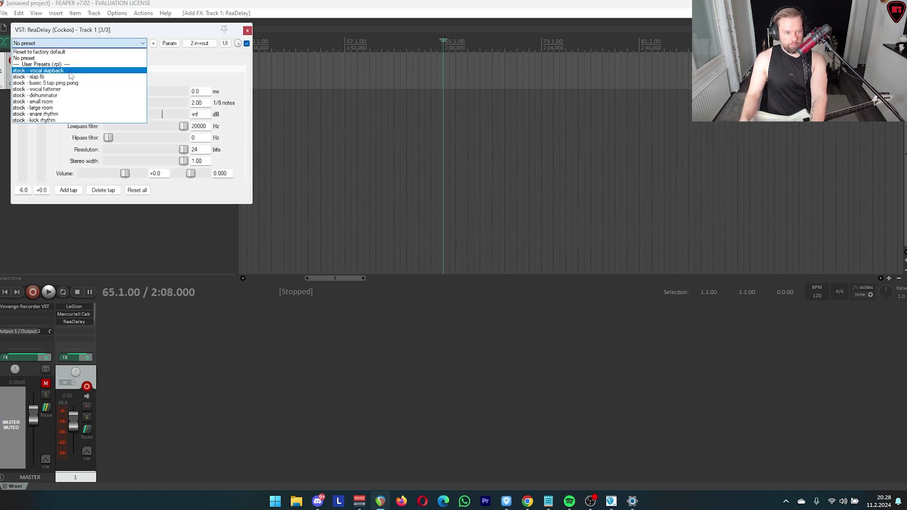
left_click(73, 115)
left_click(61, 62)
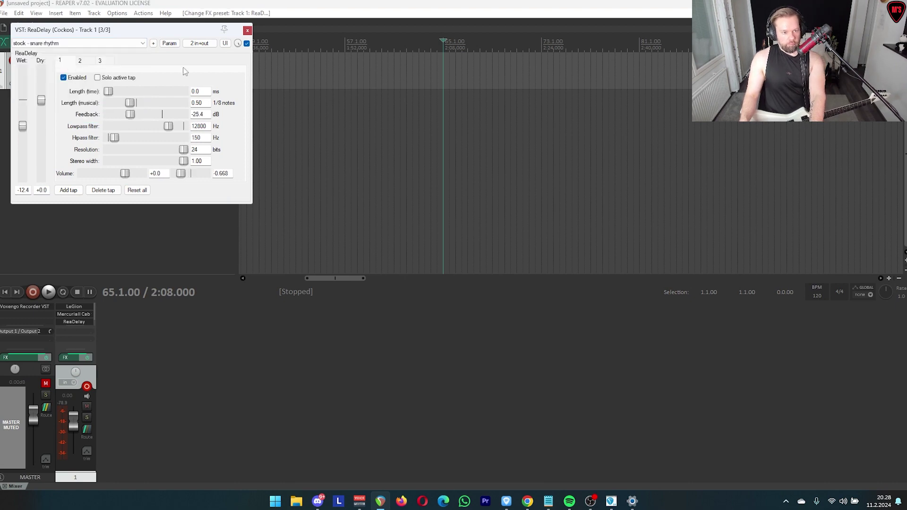
left_click(247, 31)
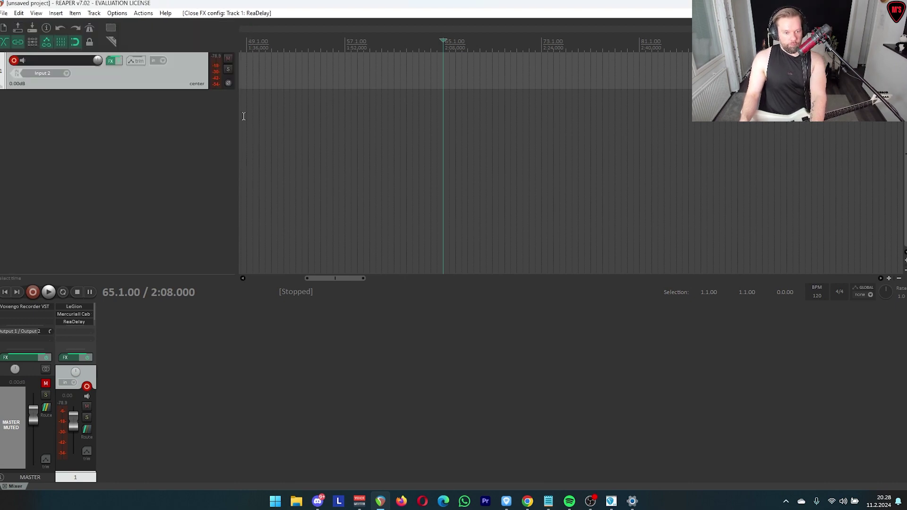
- Enlarge track 1's effects area in the mixer and add the VST Archetype Nolly (Neural DSP) after ReaDelay
left_click(69, 328)
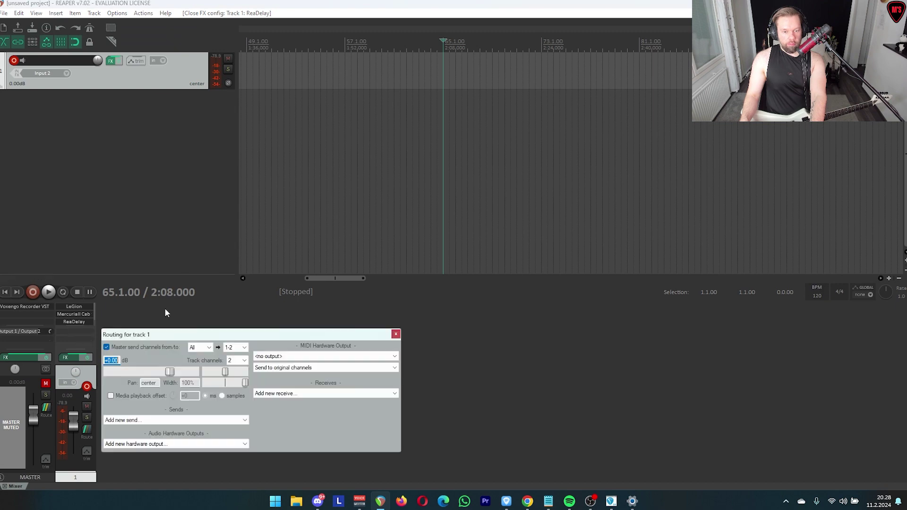
left_click(396, 334)
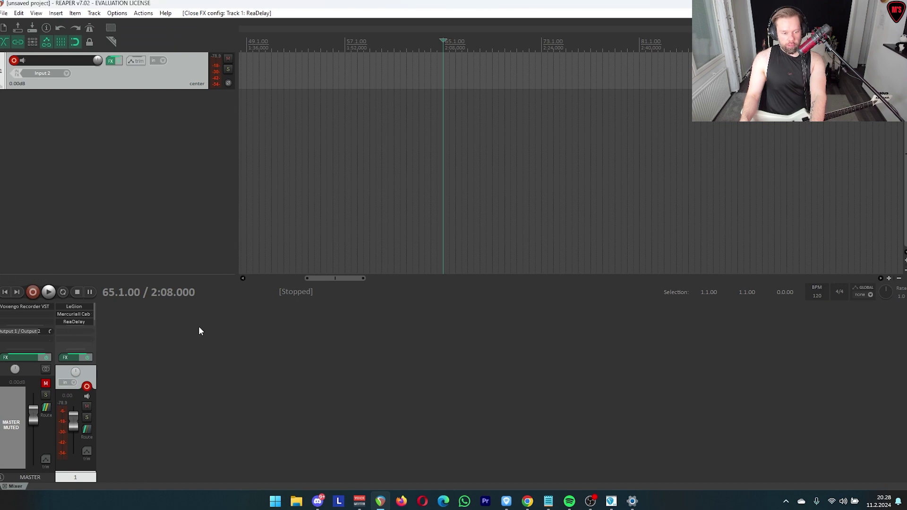
left_click_drag(76, 326, 73, 334)
double_click(66, 327)
type("nolly")
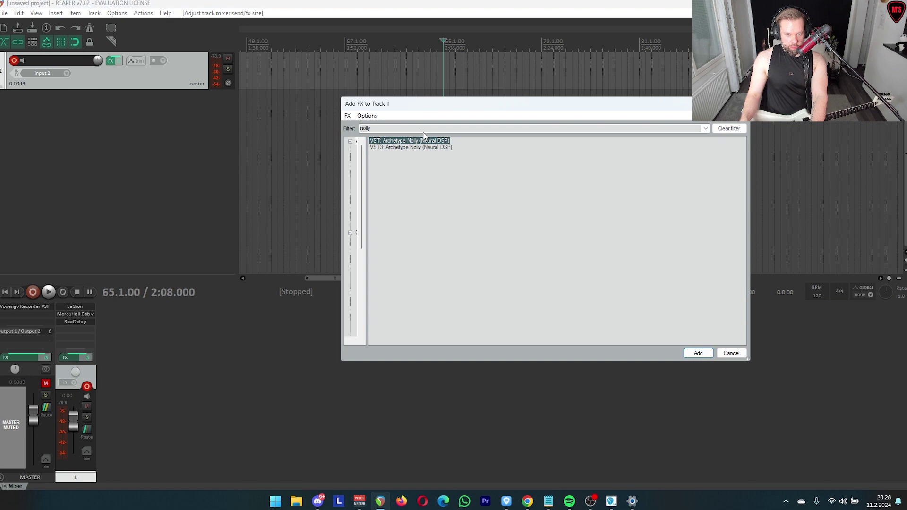
key("Return")
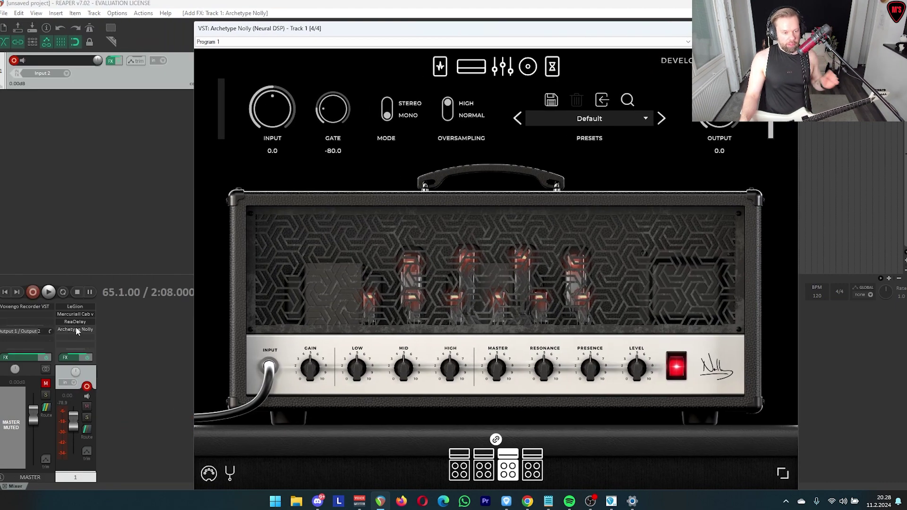
- Move Archetype Nolly to the start of track 1's effects chain and open its tuner
left_click_drag(75, 329, 82, 302)
right_click(81, 303)
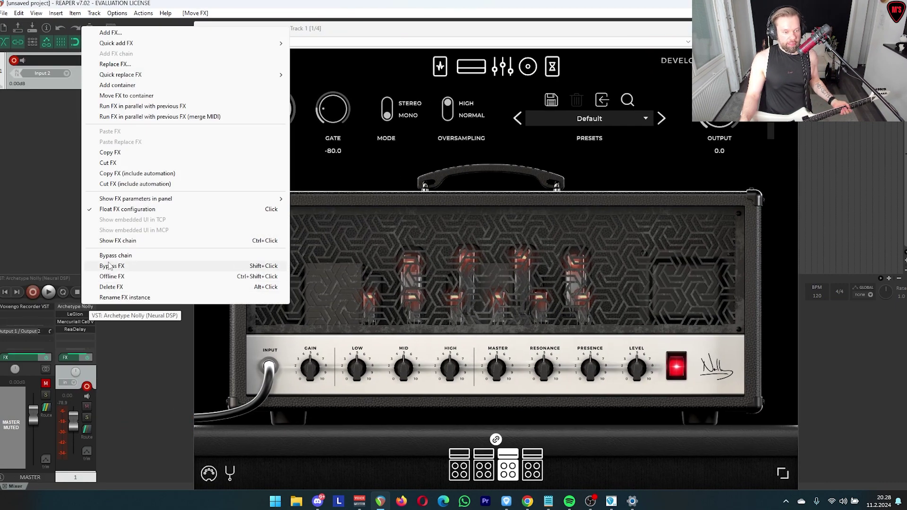
left_click(234, 476)
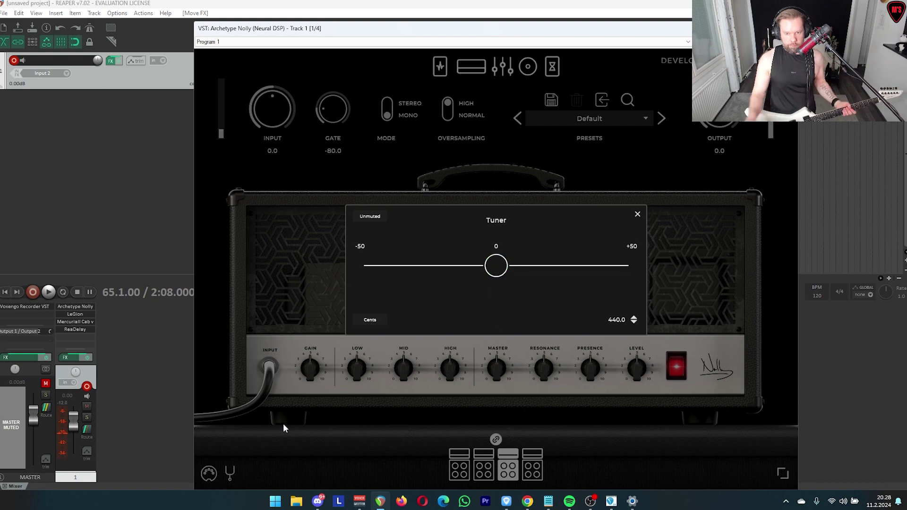
- Bypass Archetype Nolly and close its tuner and plugin window
key("ctrl+b")
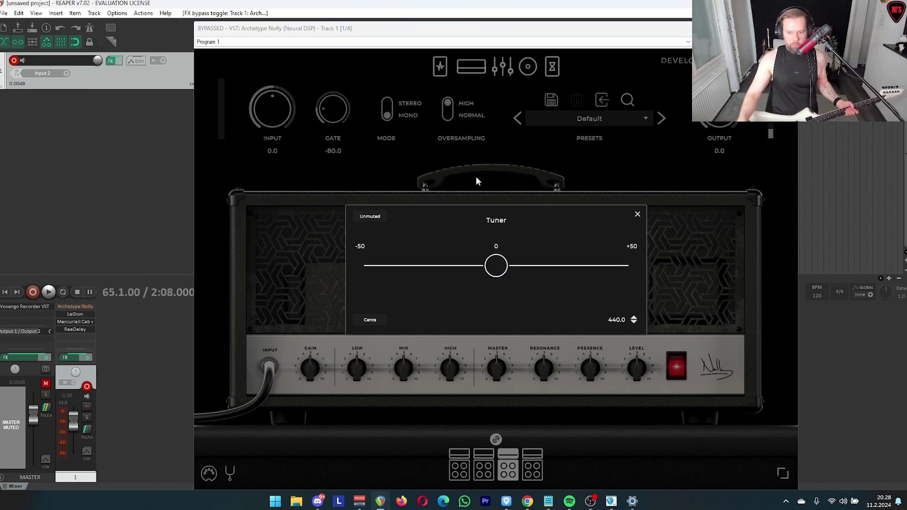
left_click(637, 215)
key("Escape")
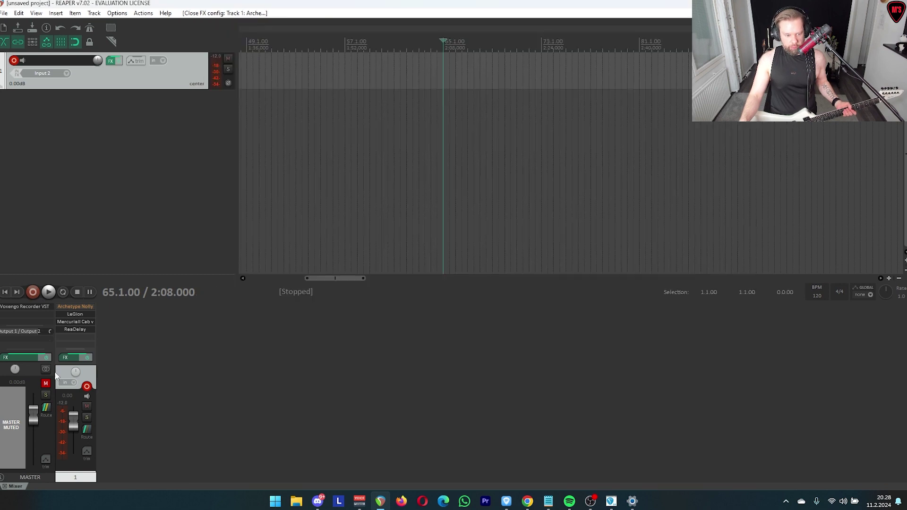
- Unmute the master and check the LeGion amp's settings
left_click(45, 382)
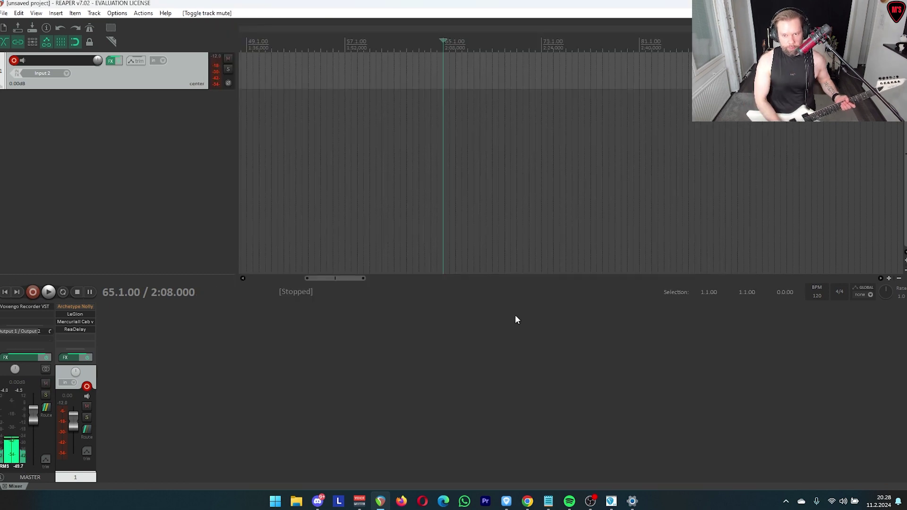
left_click(75, 314)
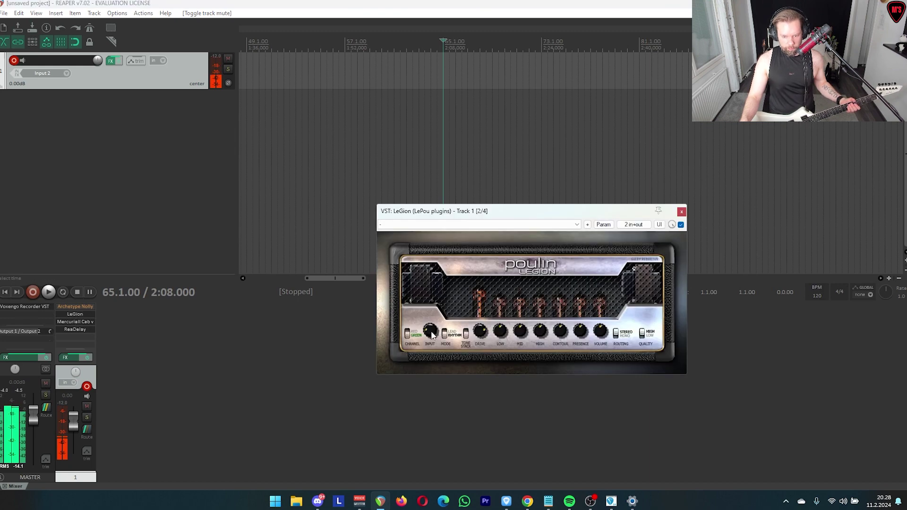
left_click(681, 212)
- Review the Rhythm Guitar tab around Verse 3 in Guitar Pro and start recording track 1 in REAPER from 5.1.00
key("alt+Tab")
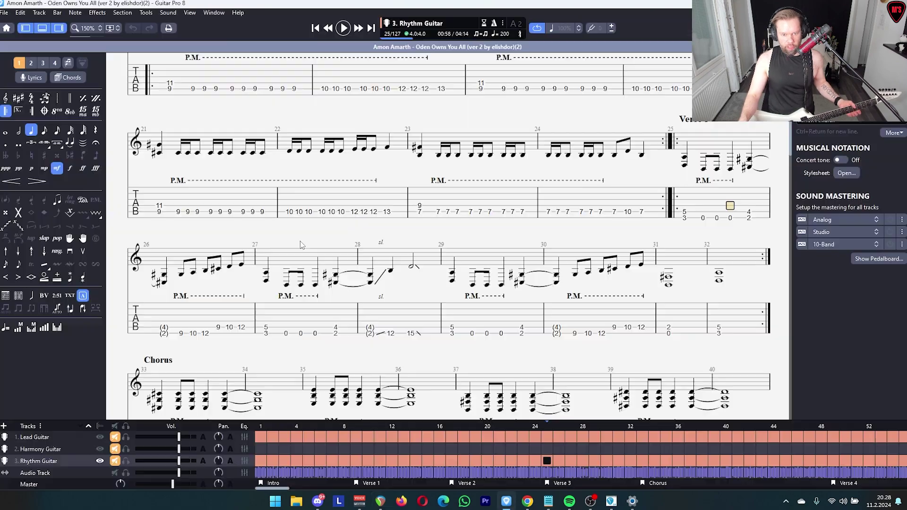
scroll(407, 206, "up", 3)
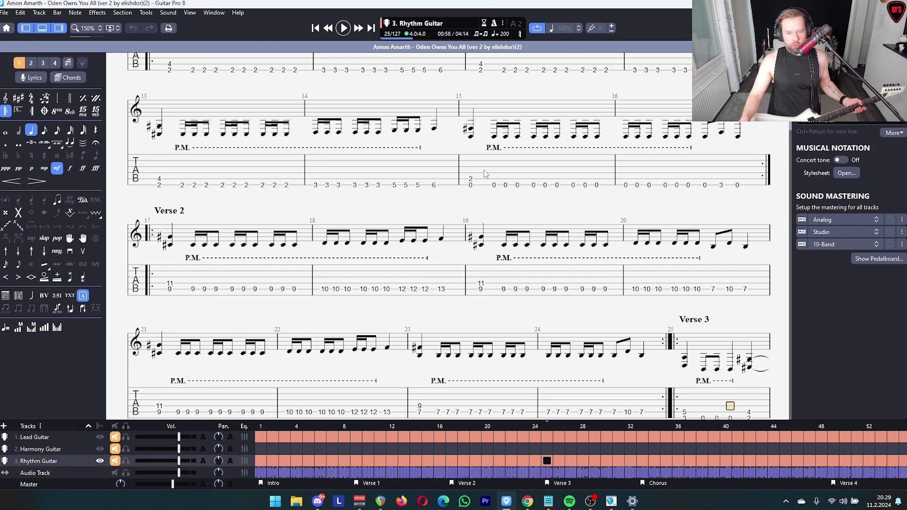
scroll(473, 236, "down", 5)
scroll(491, 287, "down", 3)
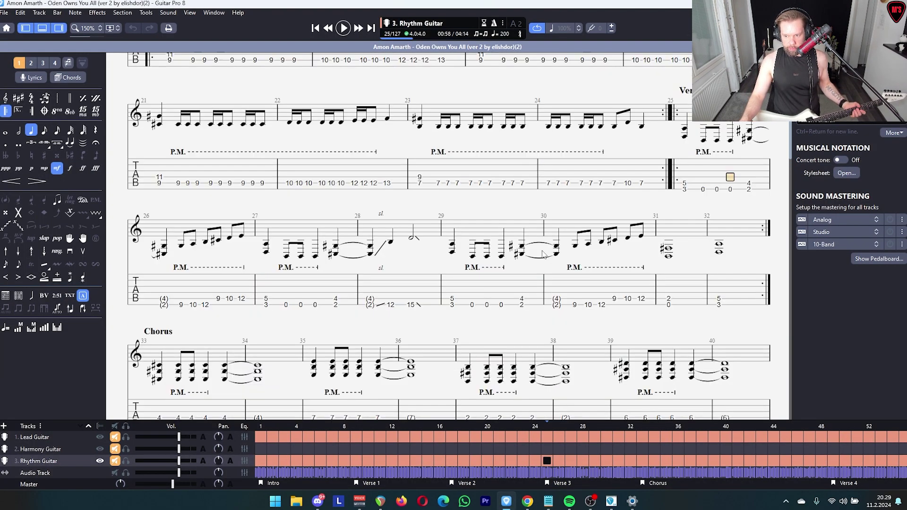
left_click(381, 502)
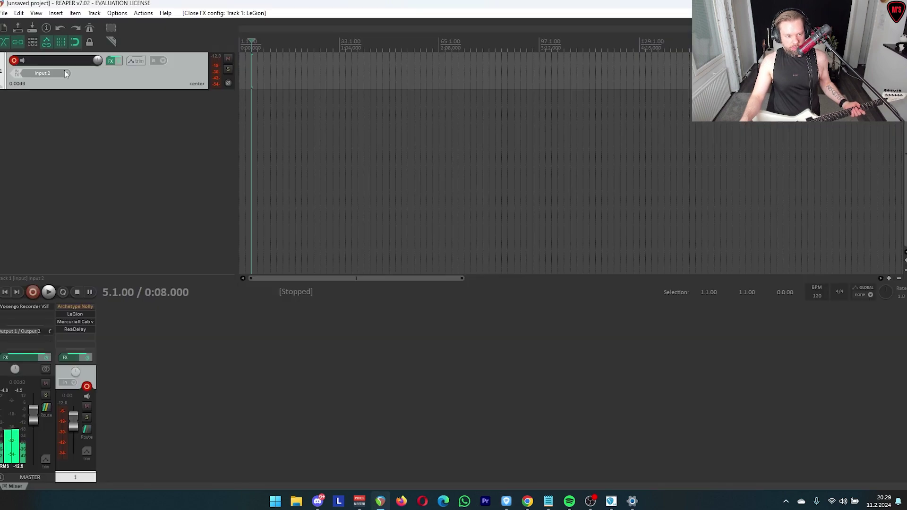
left_click(33, 292)
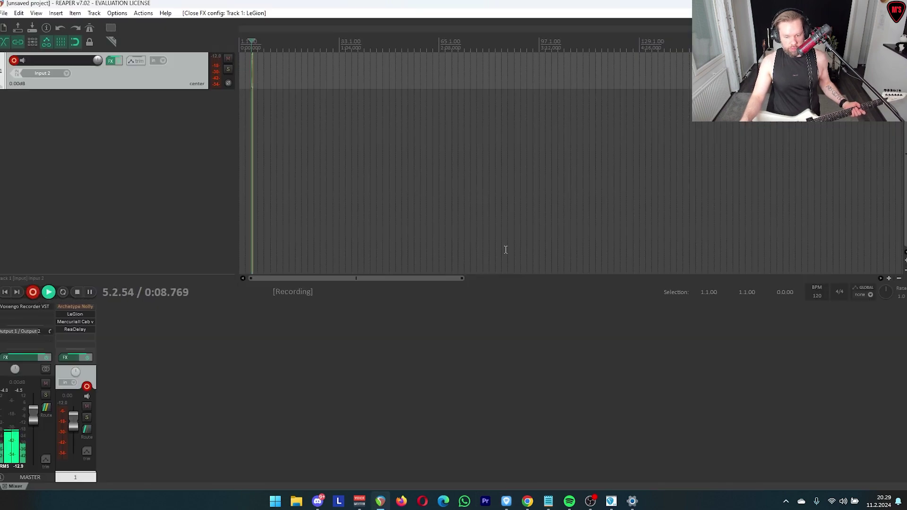
- Switch to Guitar Pro and play the Rhythm Guitar score from bar 30 through the Chorus, stopping in bar 50
left_click(506, 502)
scroll(667, 198, "up", 3)
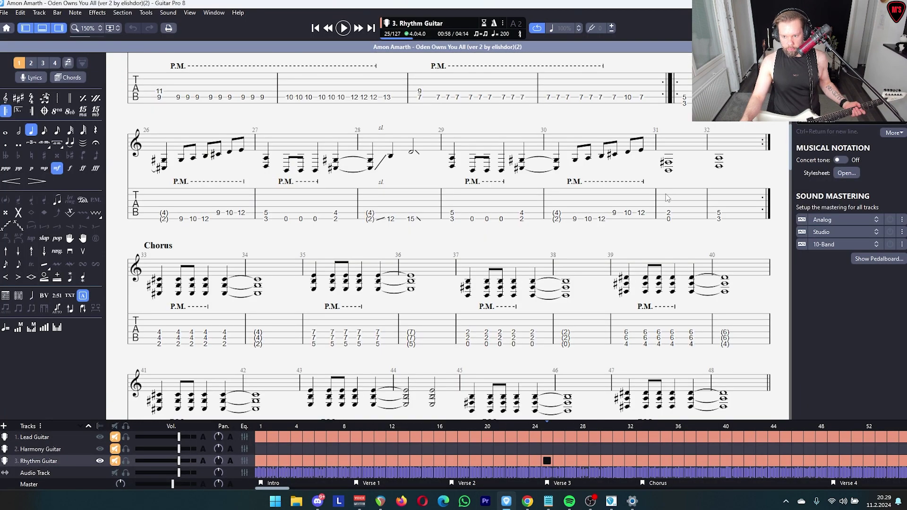
left_click(549, 208)
key("space")
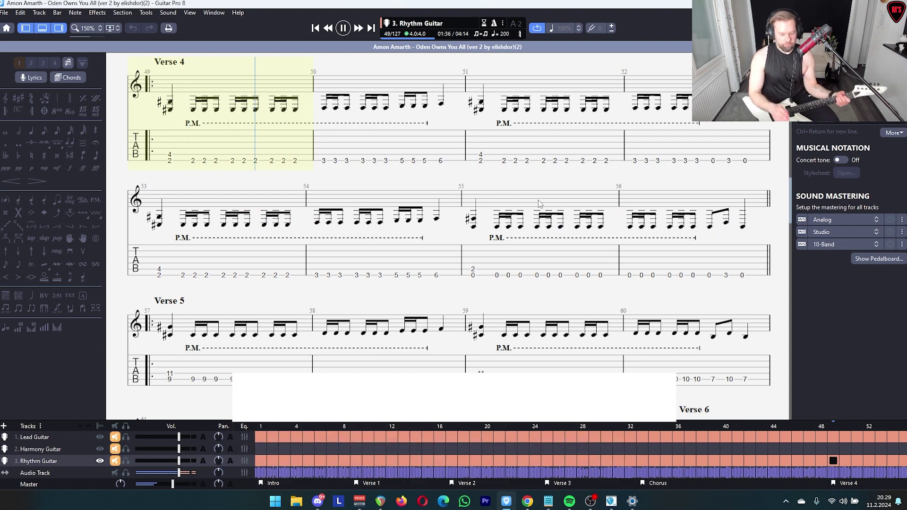
key("space")
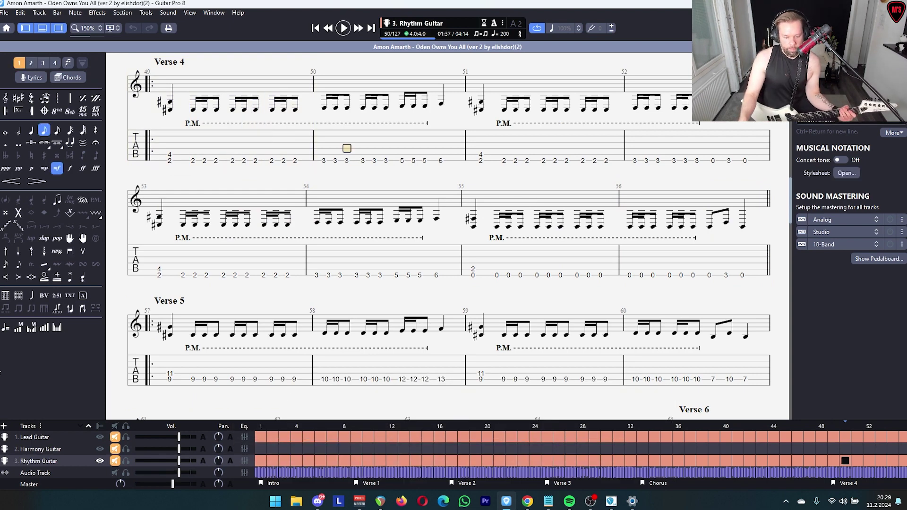
- Switch to REAPER, stop the track 1 recording and save the recorded file 01-240211_2029.wav
left_click(380, 501)
key("space")
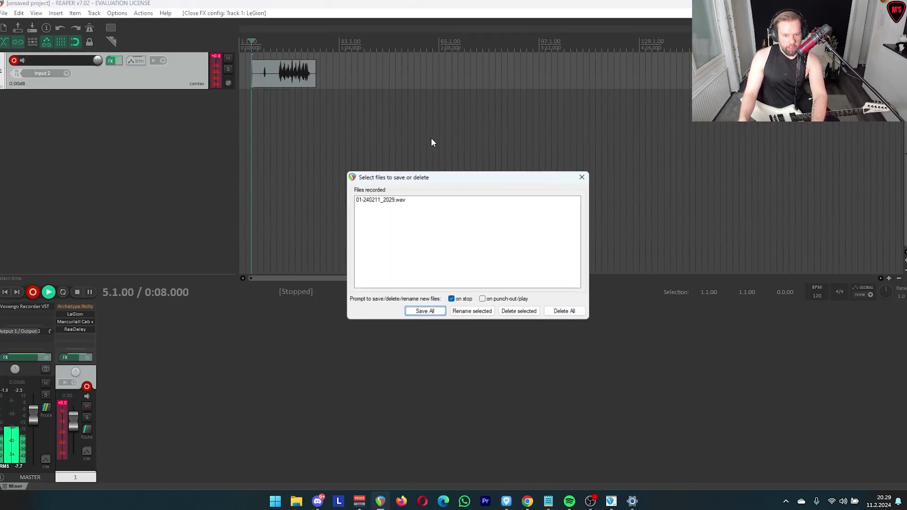
key("Return")
- Play back the take on track 1 from 14.1.00 to check where the guitar part begins
left_click(285, 122)
scroll(574, 122, "up", 5)
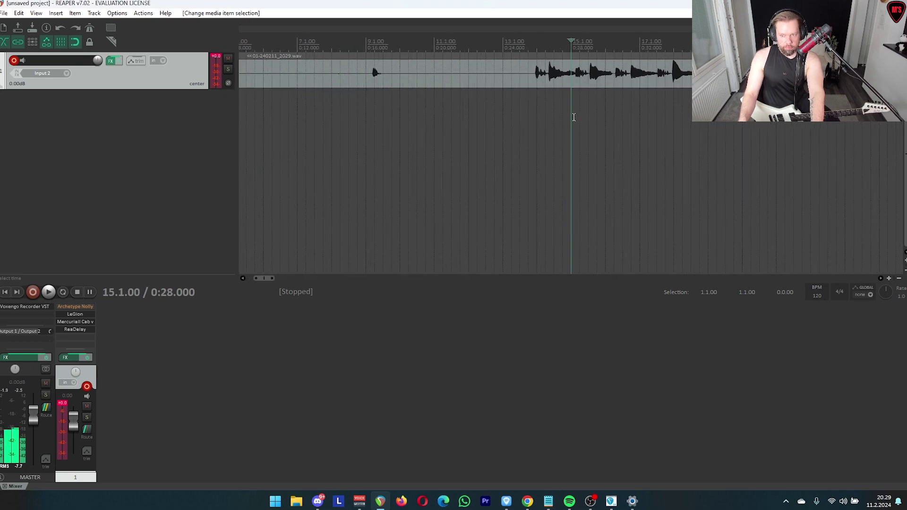
key("space")
left_click(536, 98)
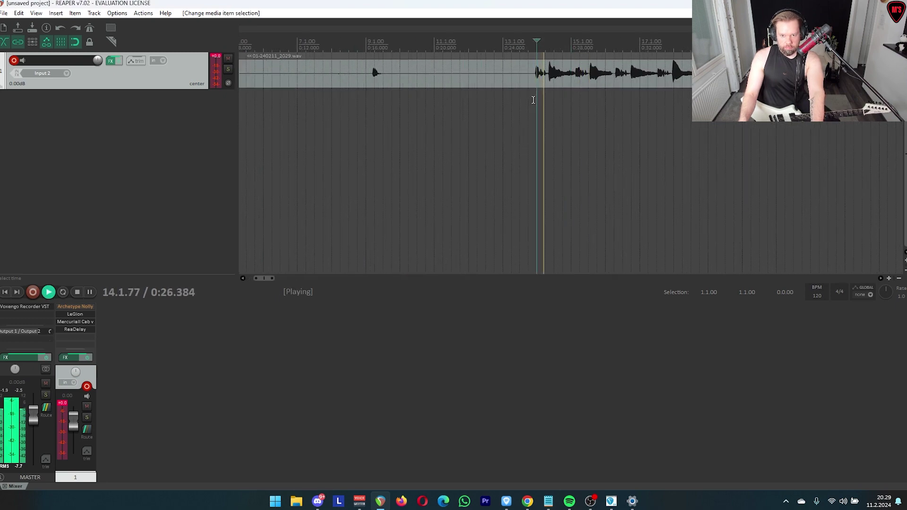
scroll(548, 99, "up", 2)
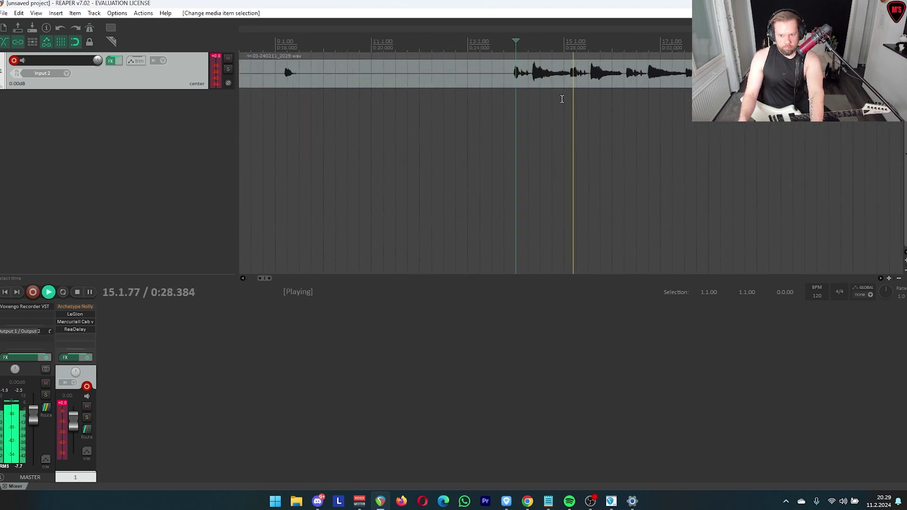
scroll(520, 95, "down", 2)
key("space")
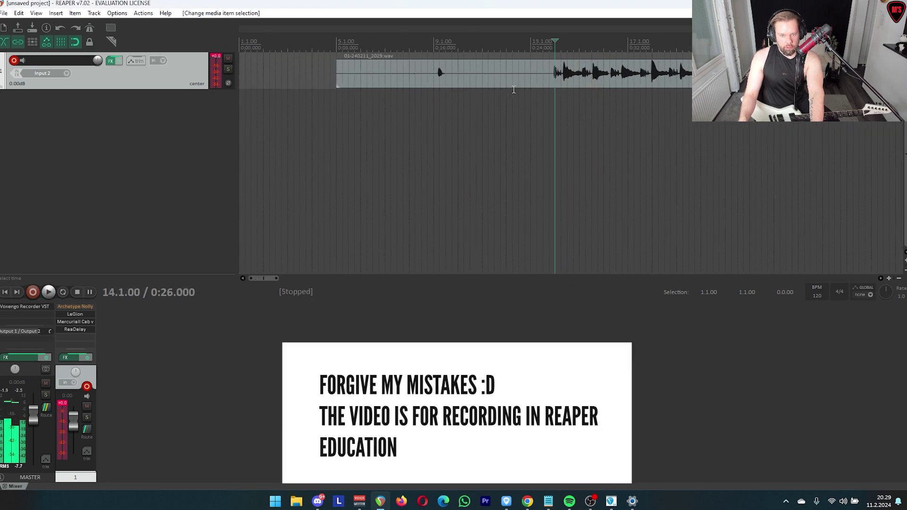
- Trim the track 1 item to start at 13.4.00 and cut off the silence after its last note
scroll(333, 74, "up", 3)
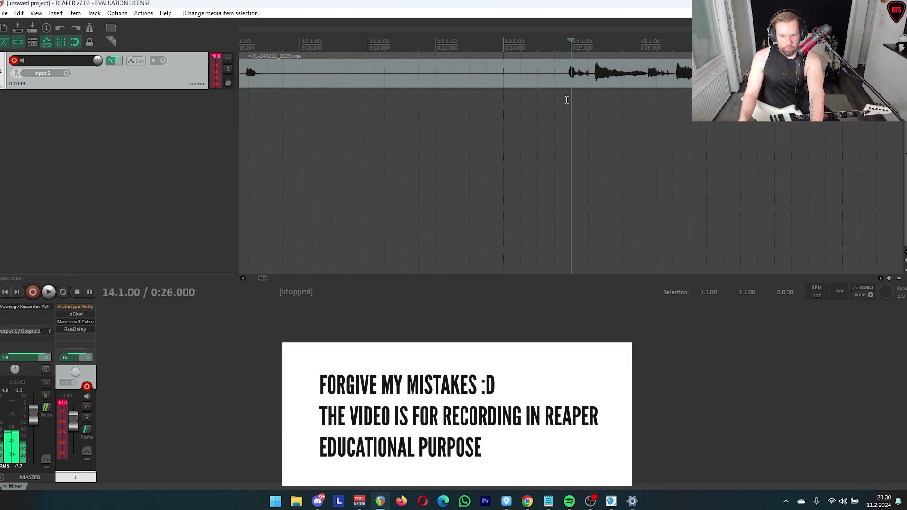
left_click(567, 101)
scroll(281, 86, "down", 3)
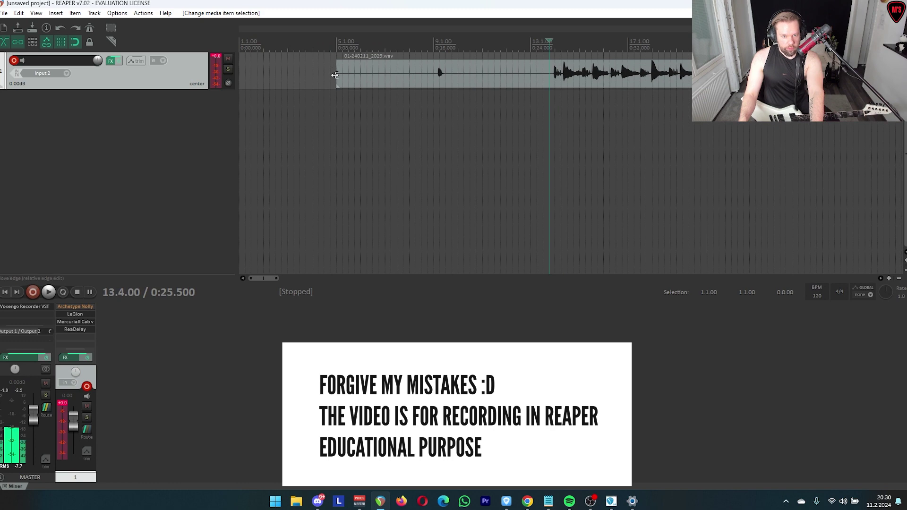
left_click_drag(334, 74, 549, 86)
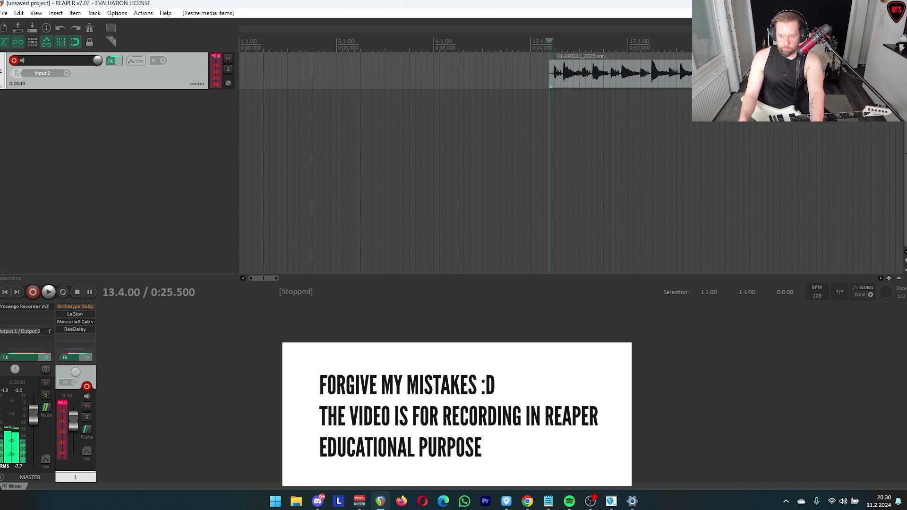
key("End")
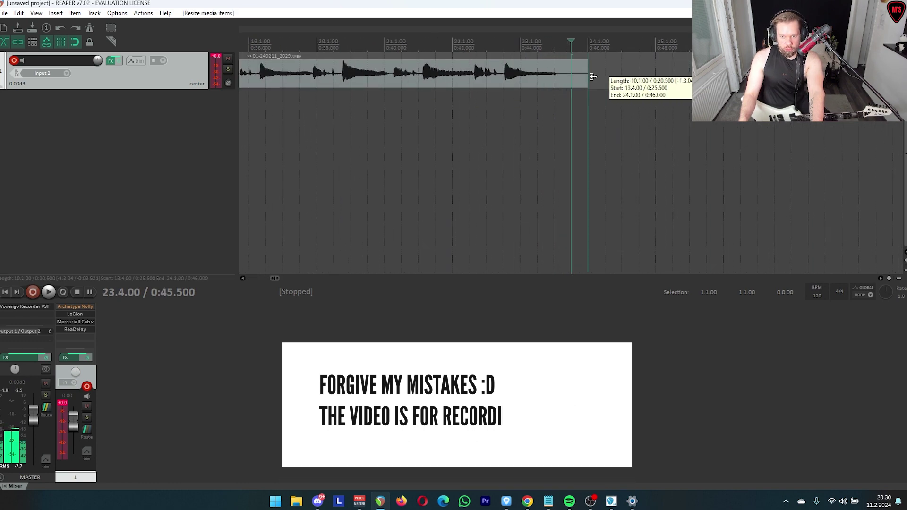
scroll(484, 107, "down", 5)
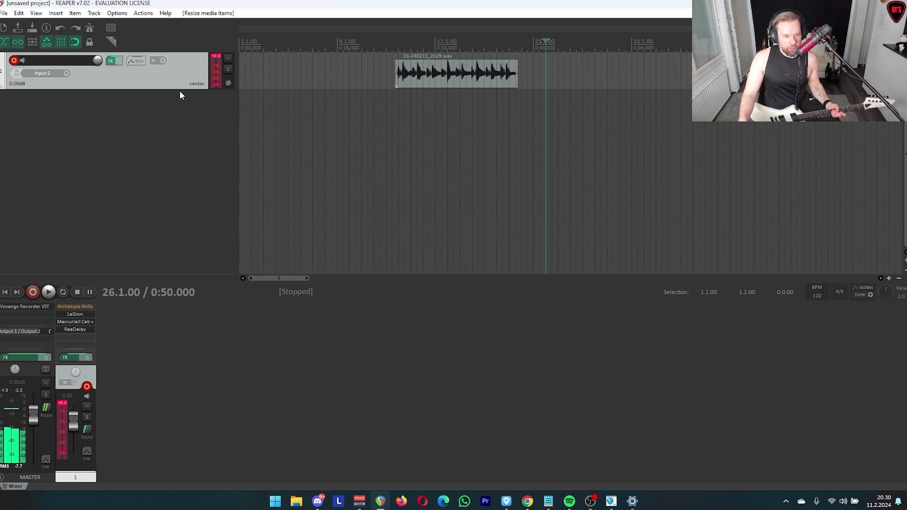
- Duplicate track 1 with its effects chain and disarm recording on the original track
right_click(185, 78)
left_click(157, 112)
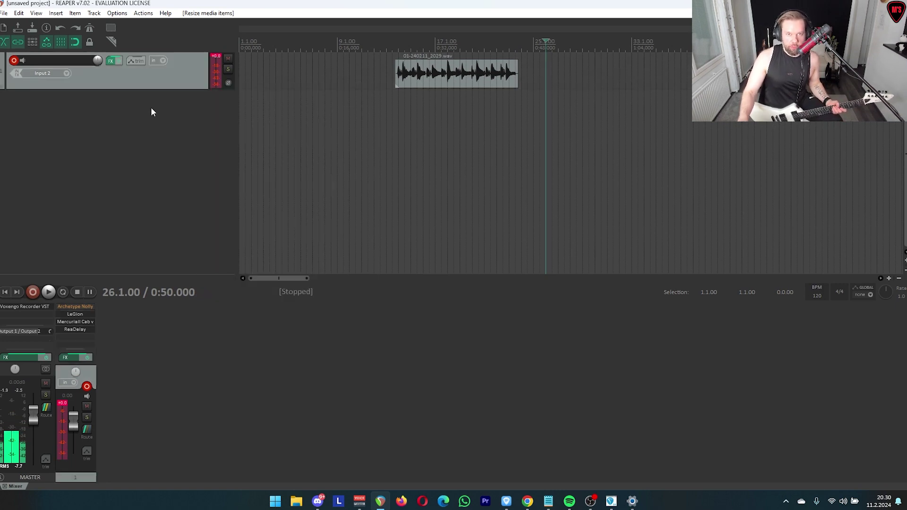
right_click(157, 77)
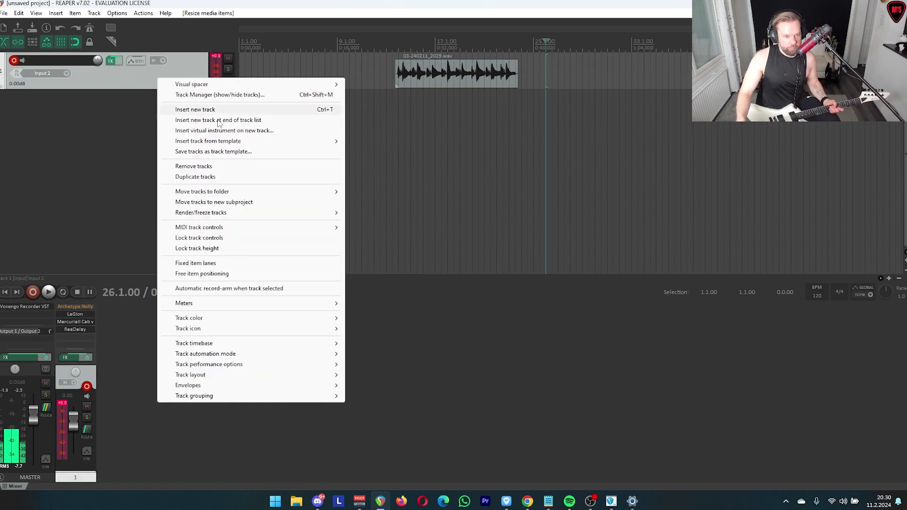
left_click(221, 180)
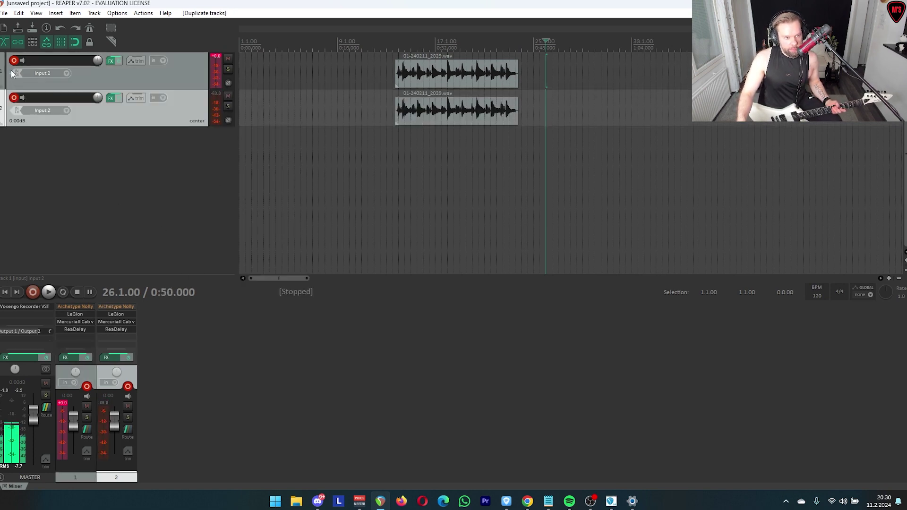
left_click(14, 60)
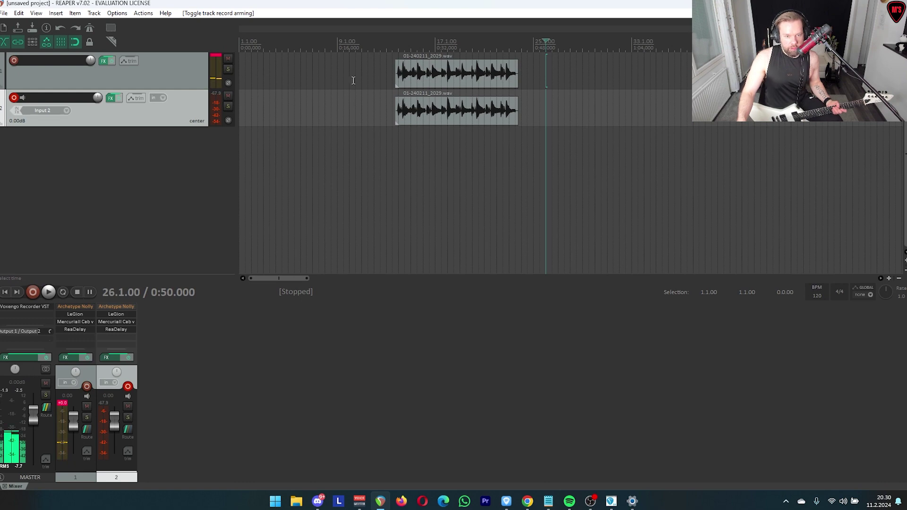
- Delete the copied item from track 2 and start recording on that track from 27.1.00
left_click(490, 124)
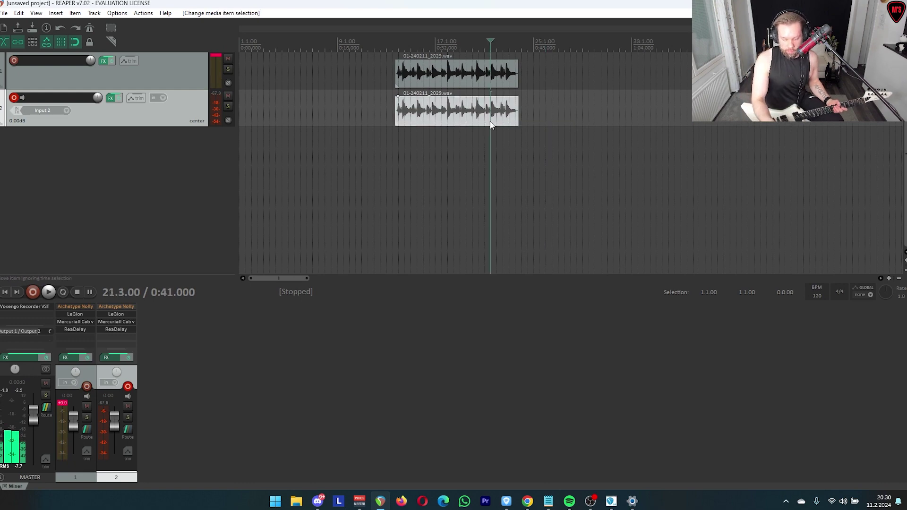
key("Delete")
left_click(559, 110)
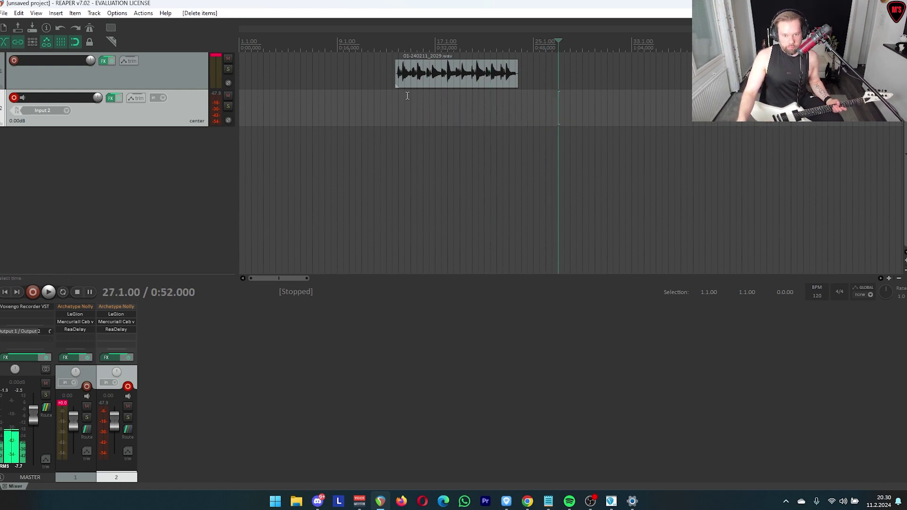
left_click(32, 293)
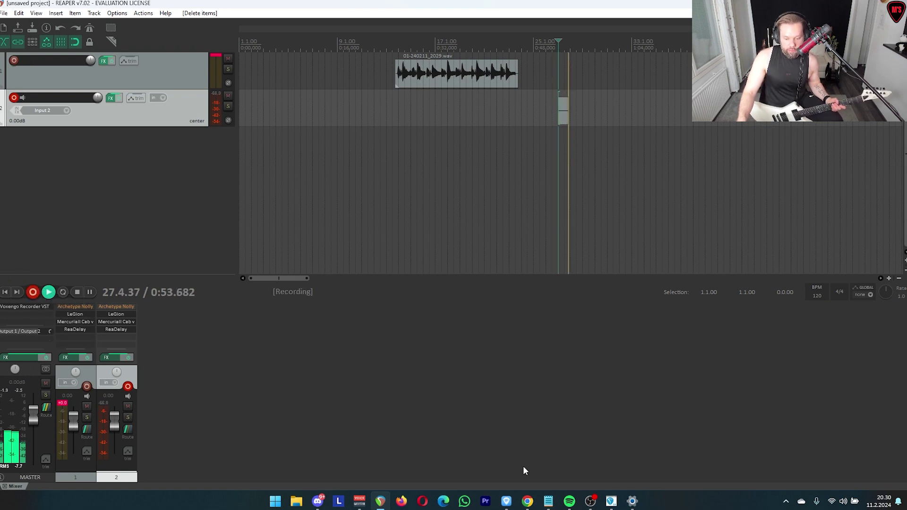
- Switch to Guitar Pro and play the Rhythm Guitar score from bar 30 through the Chorus for the second take, stopping in bar 49
left_click(506, 501)
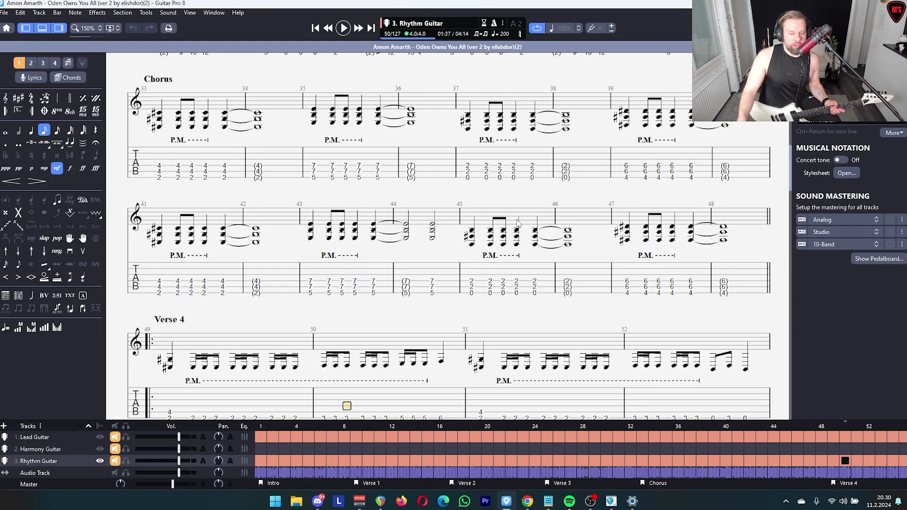
scroll(519, 223, "up", 3)
left_click(640, 162)
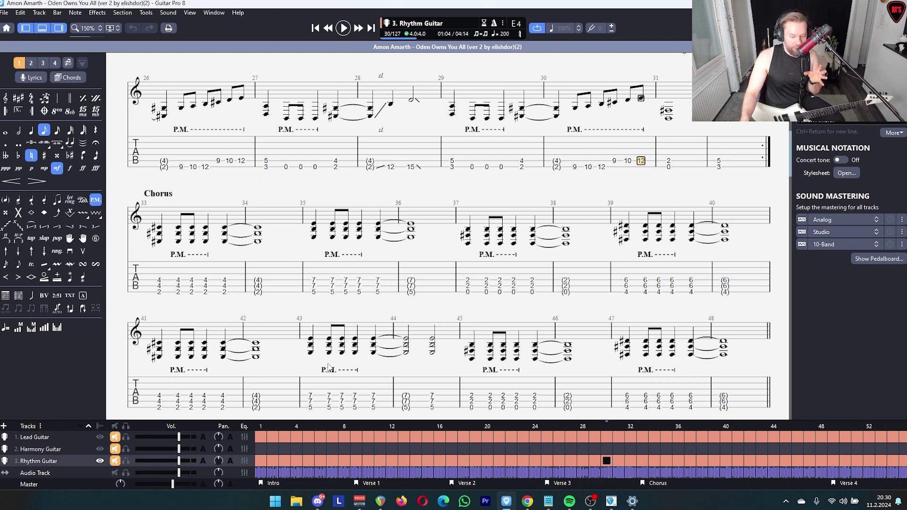
left_click(381, 502)
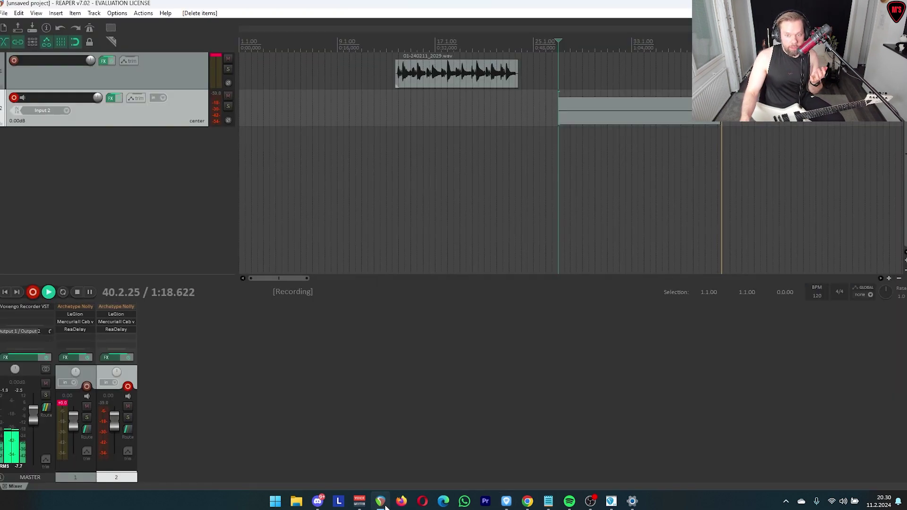
left_click(506, 502)
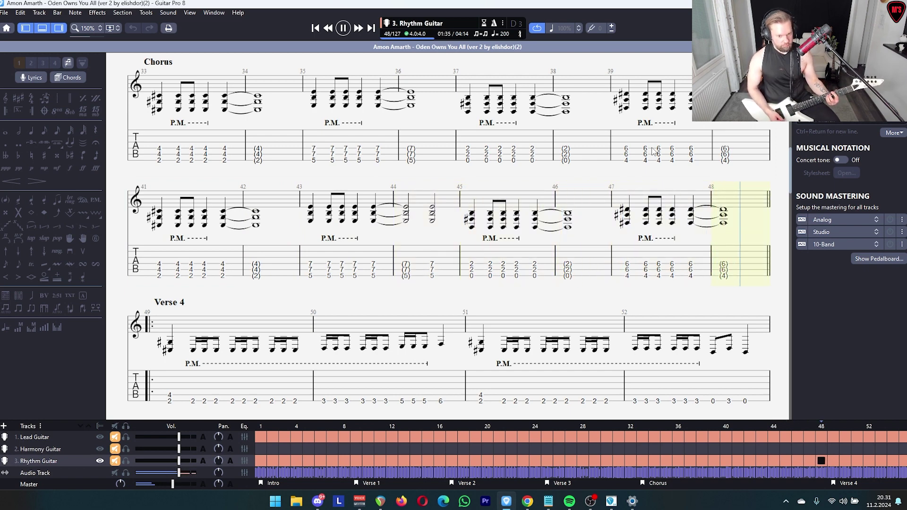
key("space")
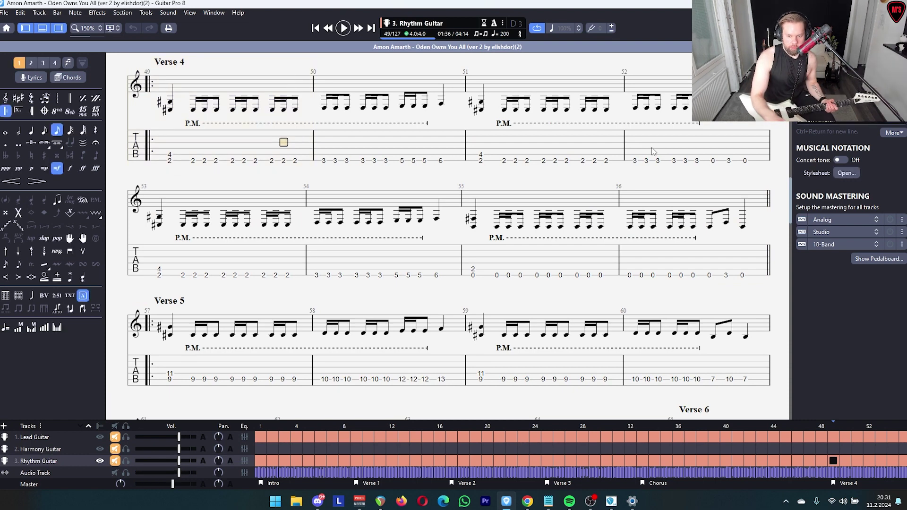
- Stop the track 2 recording in REAPER, then trim the new take and align it under the track 1 item
left_click(380, 501)
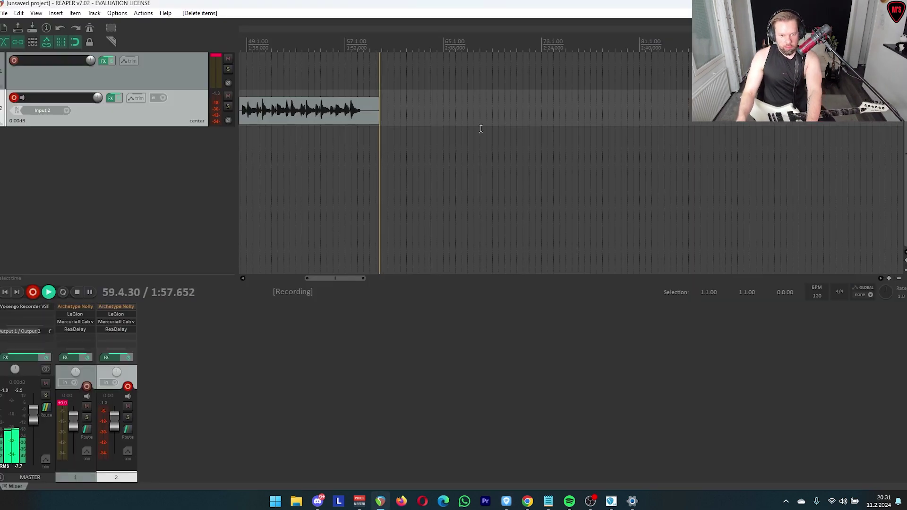
key("space")
left_click(582, 177)
scroll(474, 160, "down", 3)
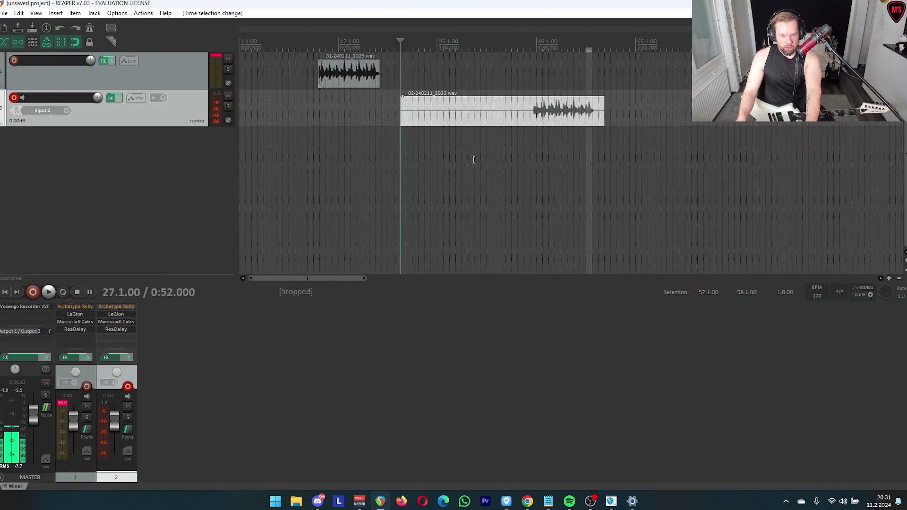
left_click(474, 159)
left_click_drag(402, 112, 339, 118)
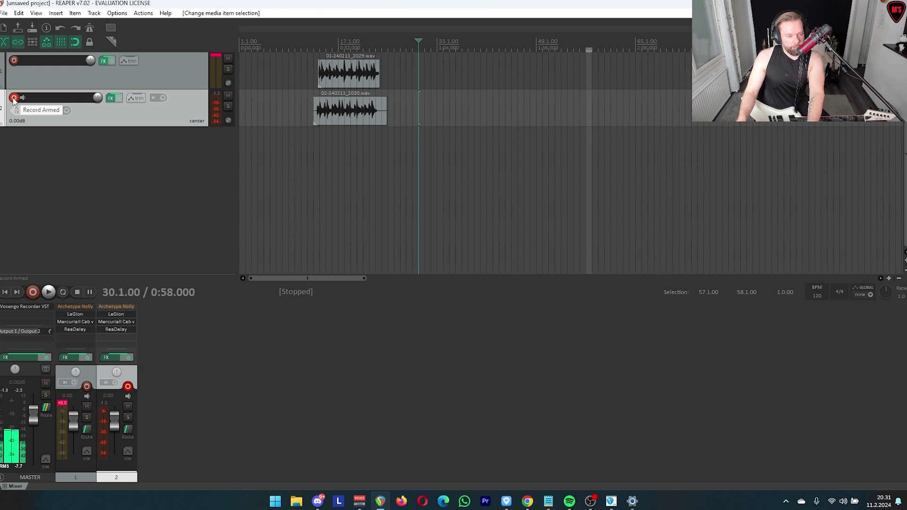
- Duplicate track 2 with its effects chain and disarm recording on track 2
right_click(146, 114)
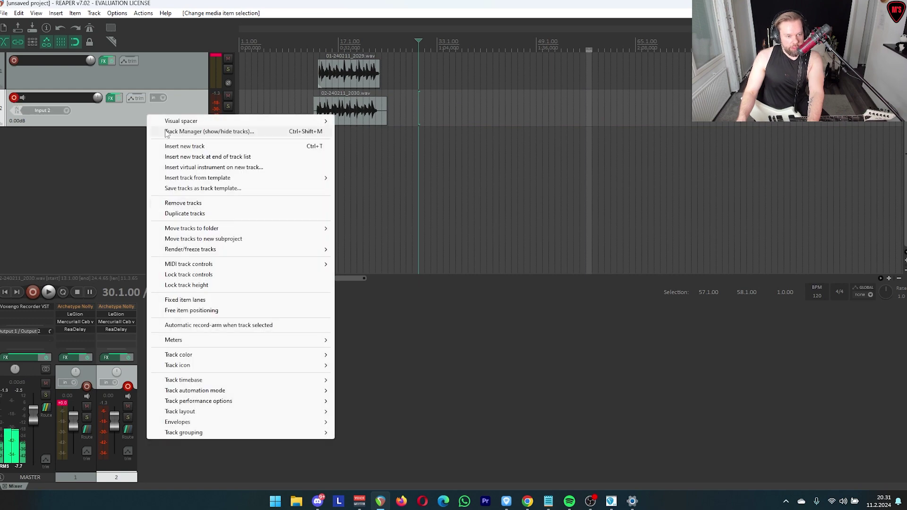
left_click(185, 214)
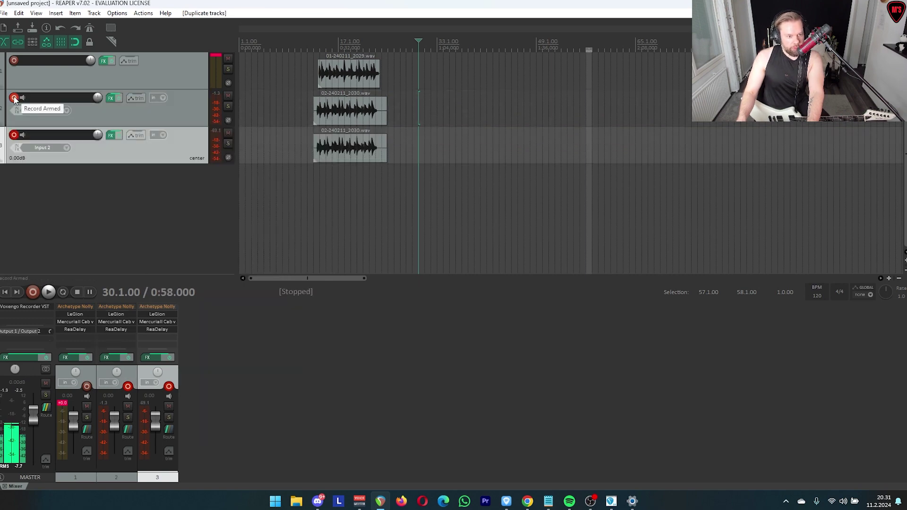
left_click(14, 98)
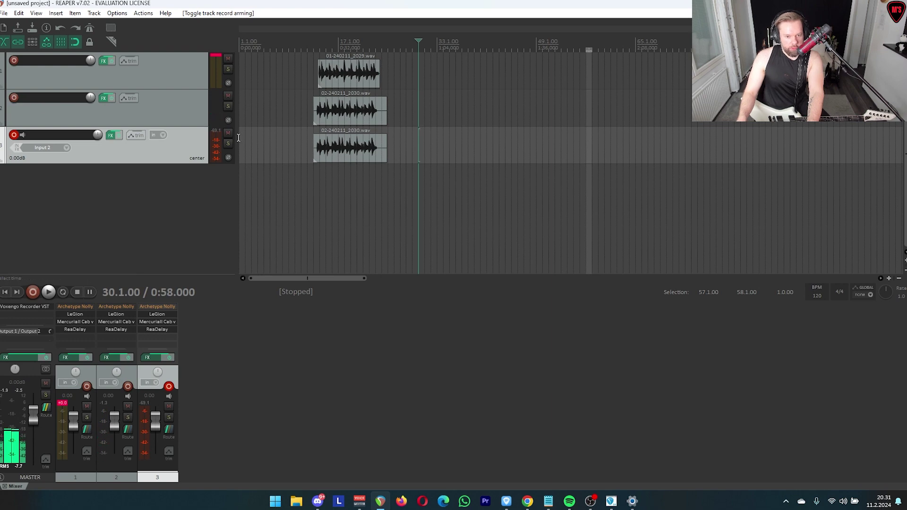
- Delete the copied audio item from track 3
right_click(184, 155)
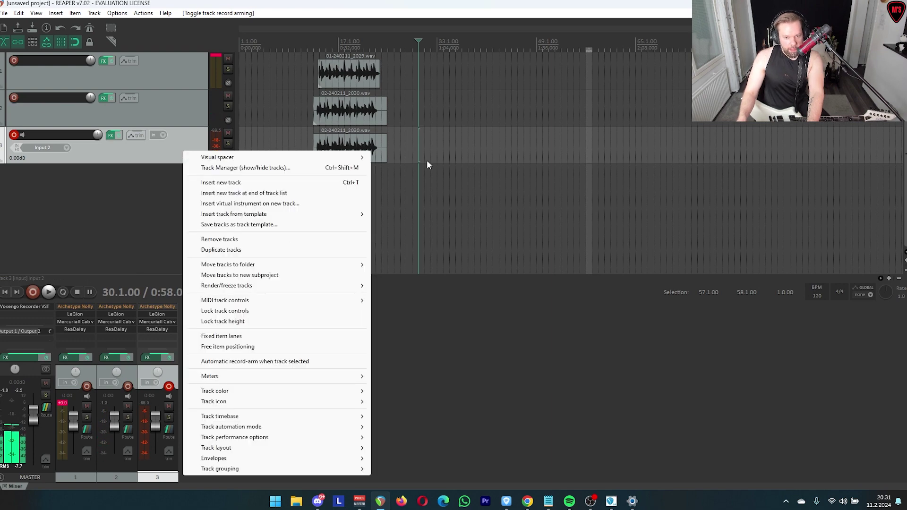
left_click(427, 163)
left_click(369, 151)
key("Delete")
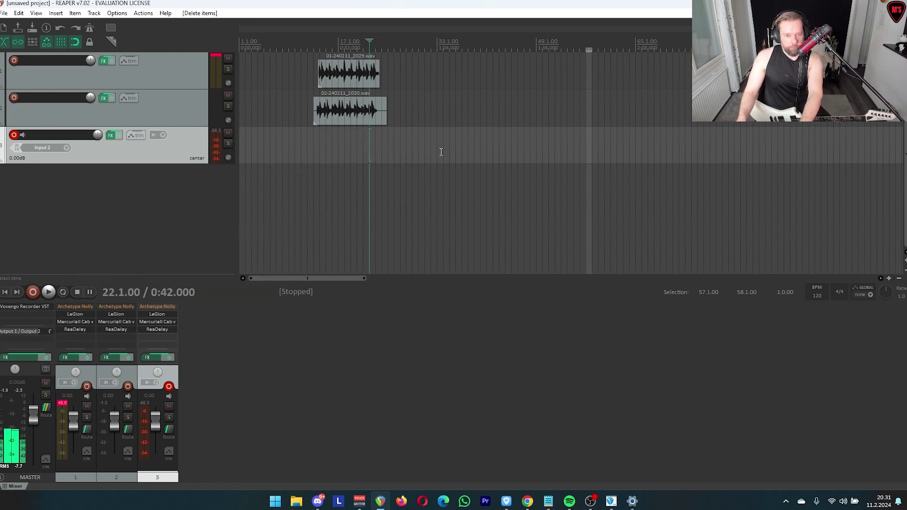
- Adjust the LeGion amp's settings on track 3 and close its plugin window
left_click(151, 315)
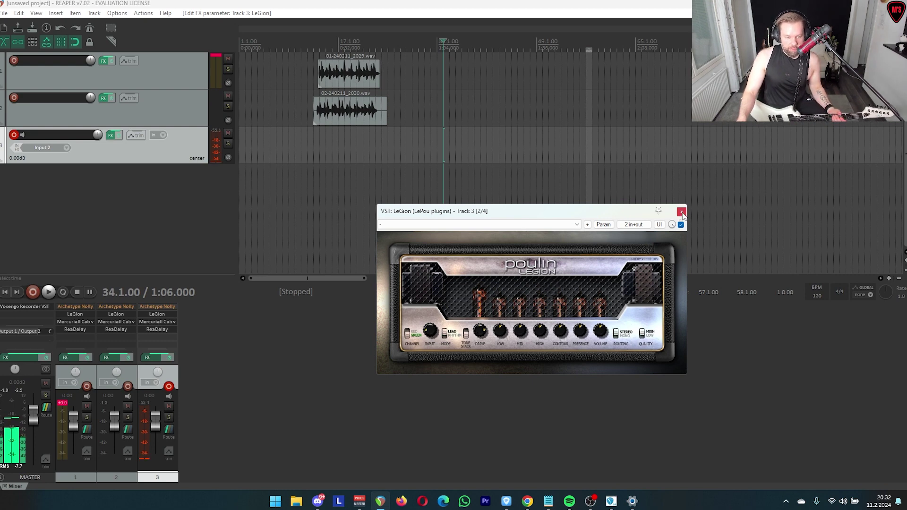
left_click_drag(677, 213, 678, 212)
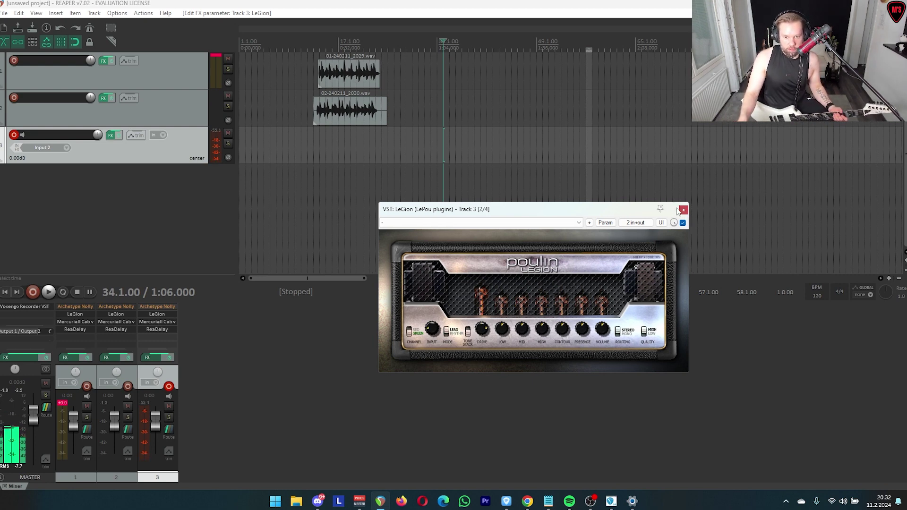
left_click(683, 210)
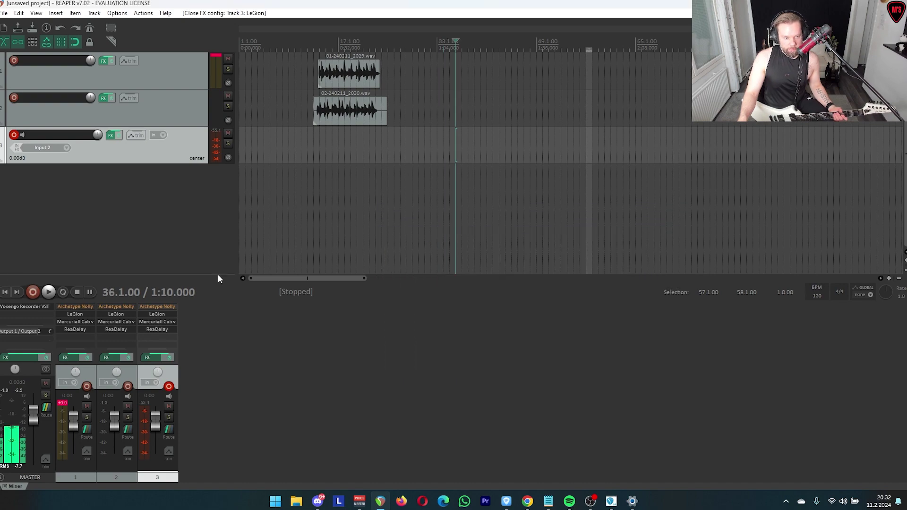
- Switch to Guitar Pro and play the Lead Guitar score through the Chorus, stopping in bar 50
key("alt+Tab")
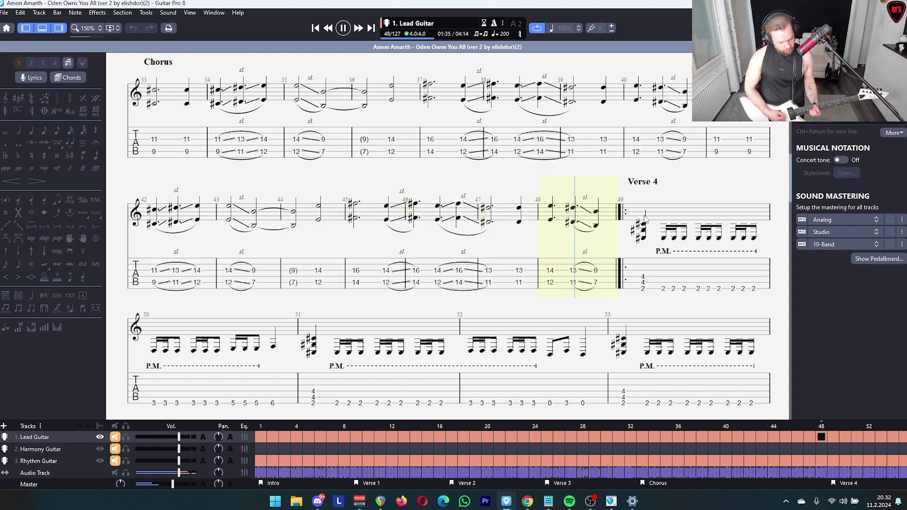
key("space")
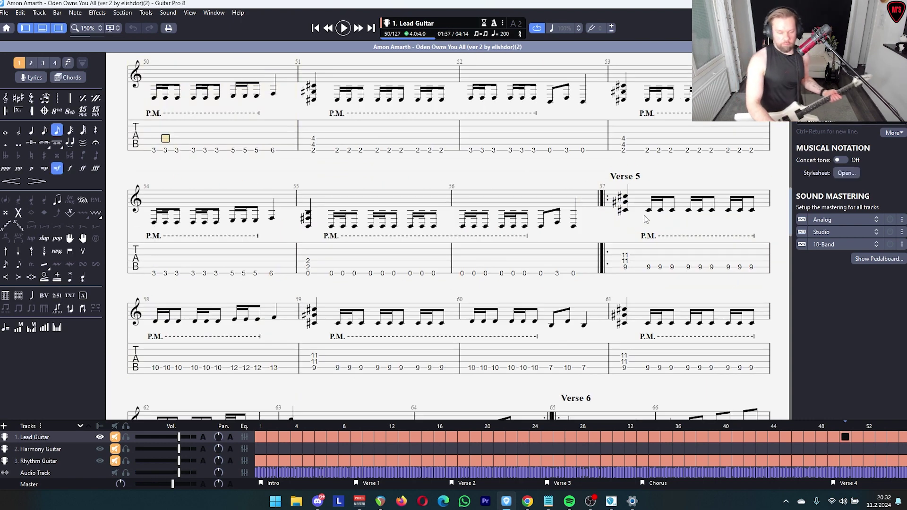
- Switch to REAPER, stop the recording on track 3 and keep the new lead guitar take
left_click(381, 501)
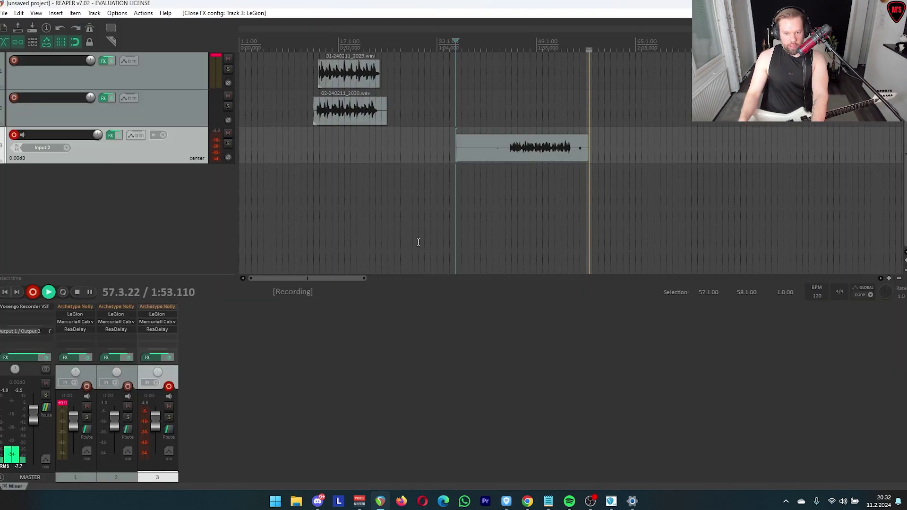
key("space")
key("Return")
left_click(511, 178)
scroll(448, 179, "up", 5)
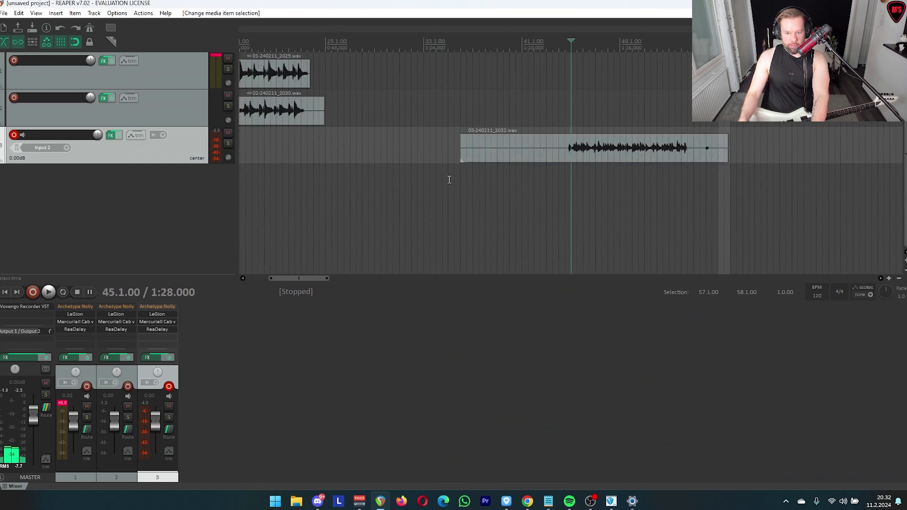
- Trim the silence from both ends of the lead take and move it to 14.1.00 beneath the rhythm takes
left_click_drag(357, 154, 559, 155)
scroll(756, 173, "down", 3)
left_click(740, 175)
scroll(740, 144, "up", 3)
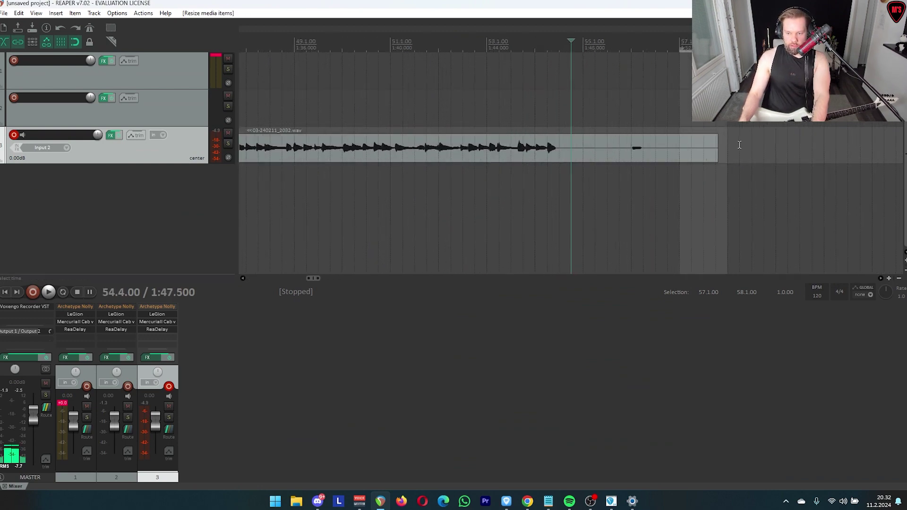
scroll(721, 155, "down", 5)
left_click_drag(553, 146, 365, 147)
left_click(338, 204)
scroll(375, 206, "up", 4)
scroll(475, 167, "up", 2)
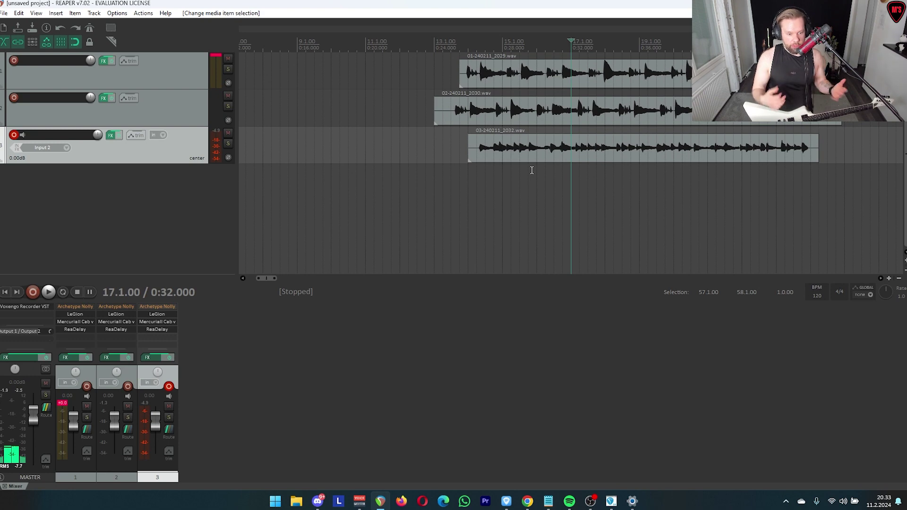
- Move the lead take on track 3 along the timeline until it is clear of the two rhythm takes
left_click(466, 196)
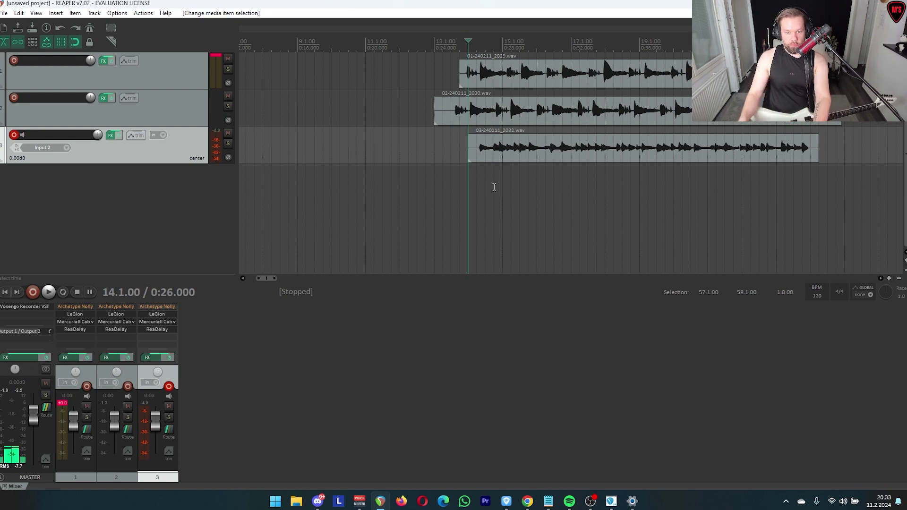
scroll(494, 187, "up", 3)
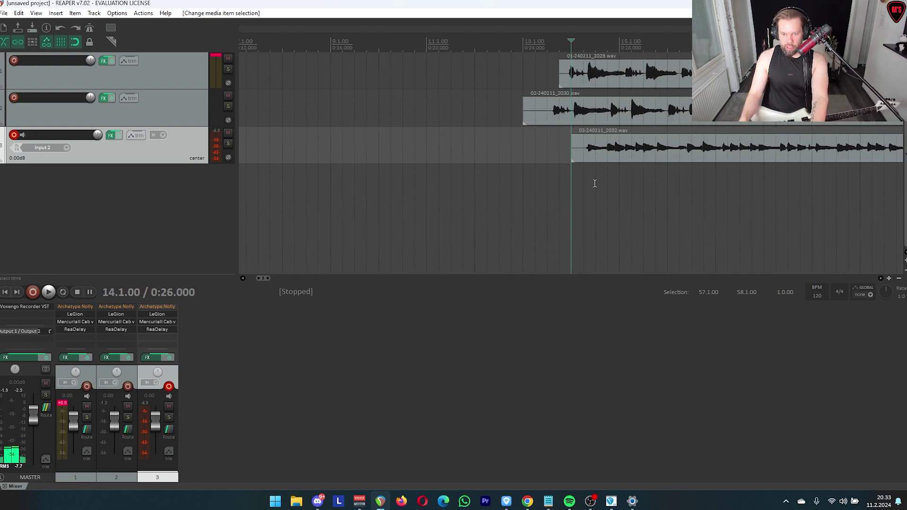
scroll(479, 243, "up", 2)
left_click_drag(588, 142, 714, 143)
scroll(488, 139, "up", 3)
left_click(476, 140)
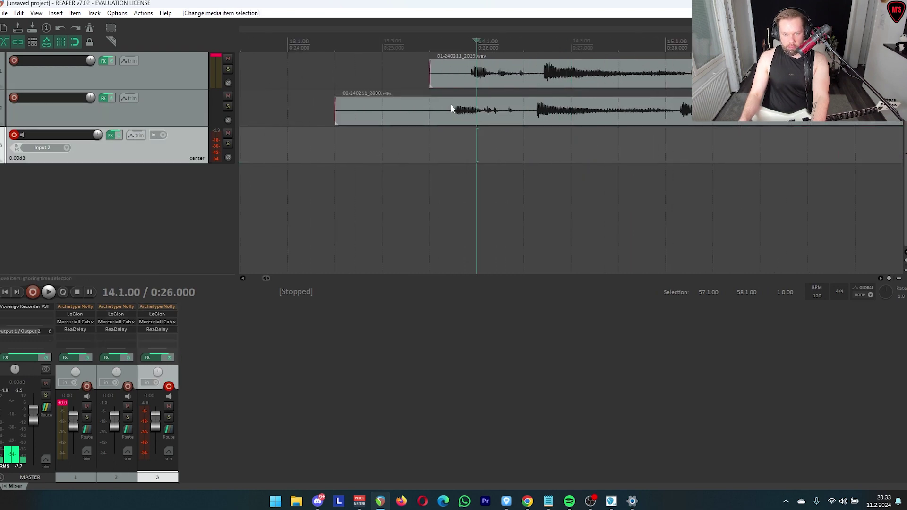
- Trim the start of the track 2 take to 13.4.00 and shift its position slightly forward in the item properties
left_click_drag(334, 113, 430, 113)
double_click(663, 113)
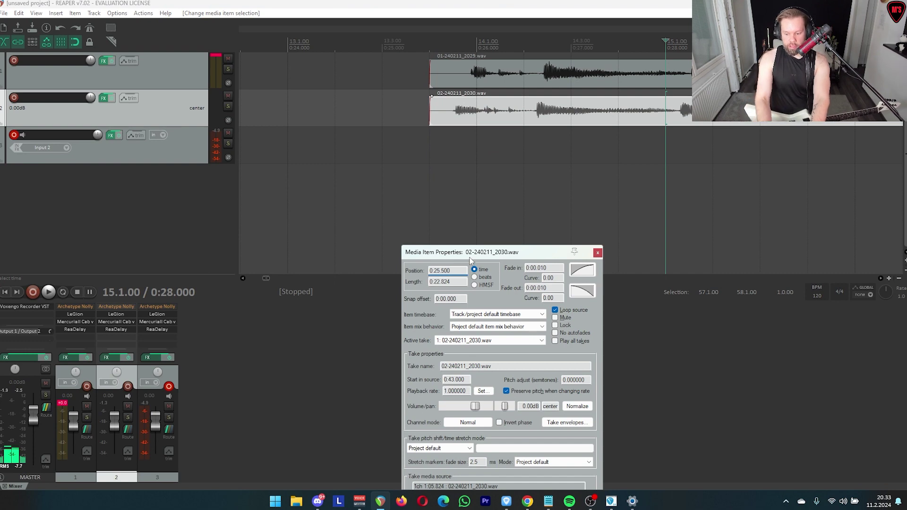
key("Return")
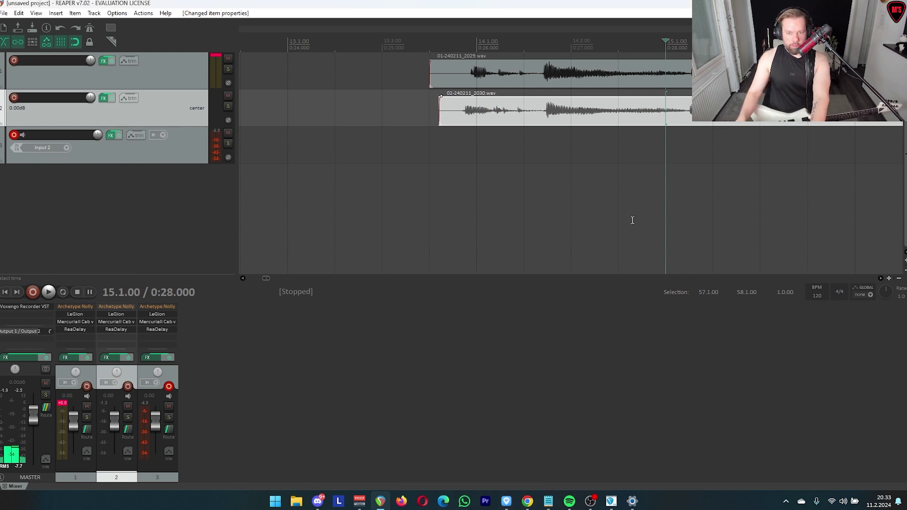
- Play both rhythm takes from 13.4.00 and compare the timing of their waveforms up to about bar 20
scroll(632, 220, "down", 5)
scroll(729, 222, "up", 3)
left_click(535, 137)
key("space")
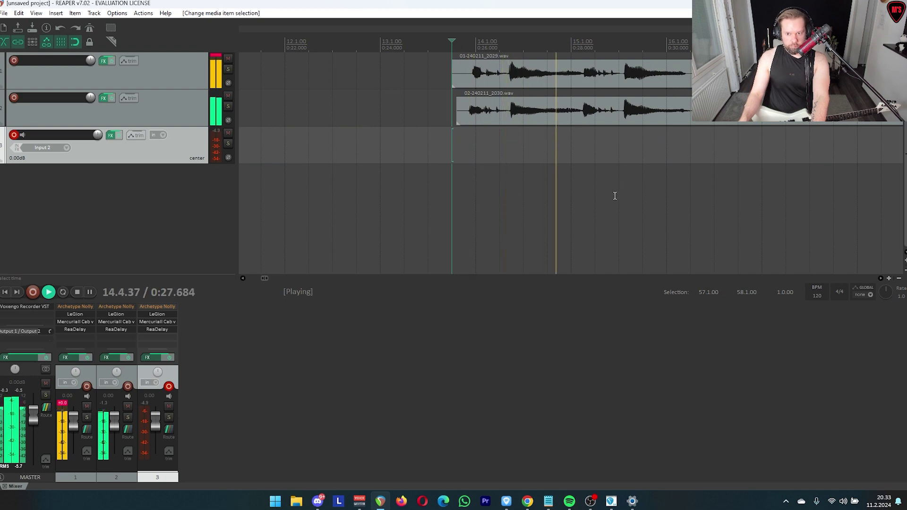
scroll(614, 196, "up", 3)
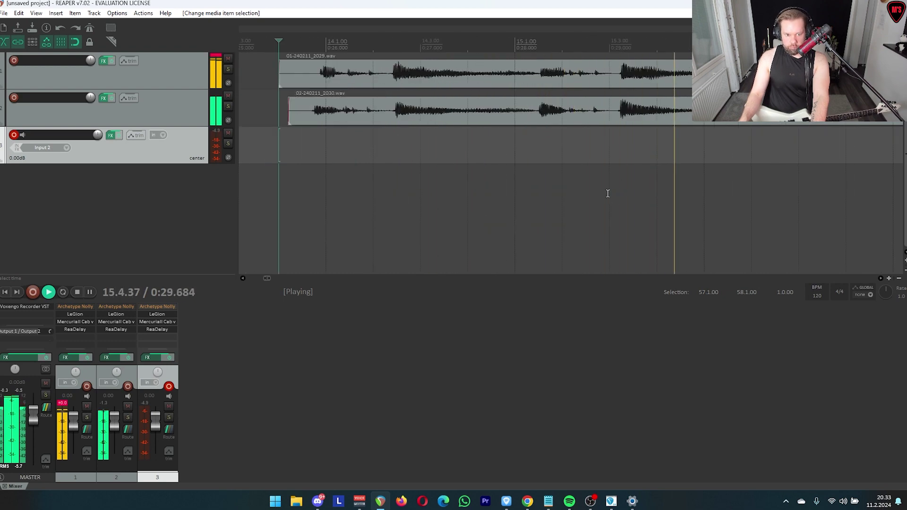
scroll(605, 193, "down", 1)
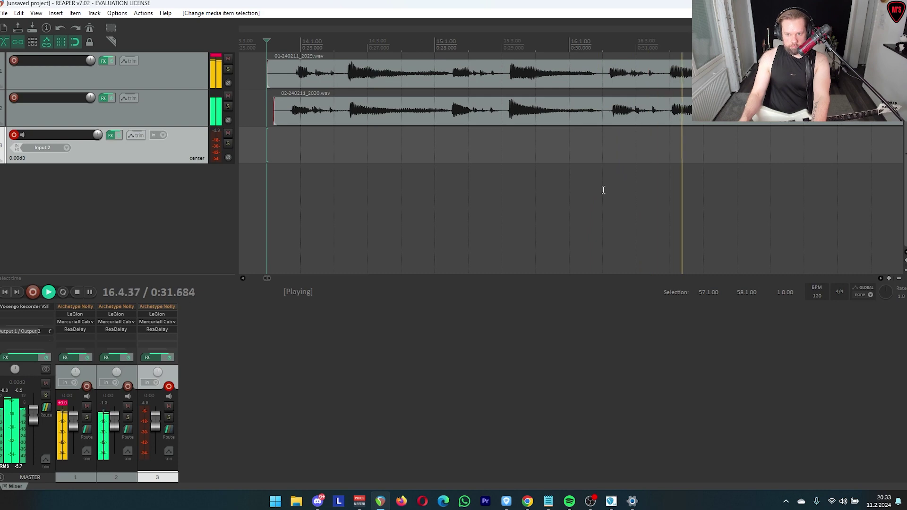
scroll(605, 189, "down", 2)
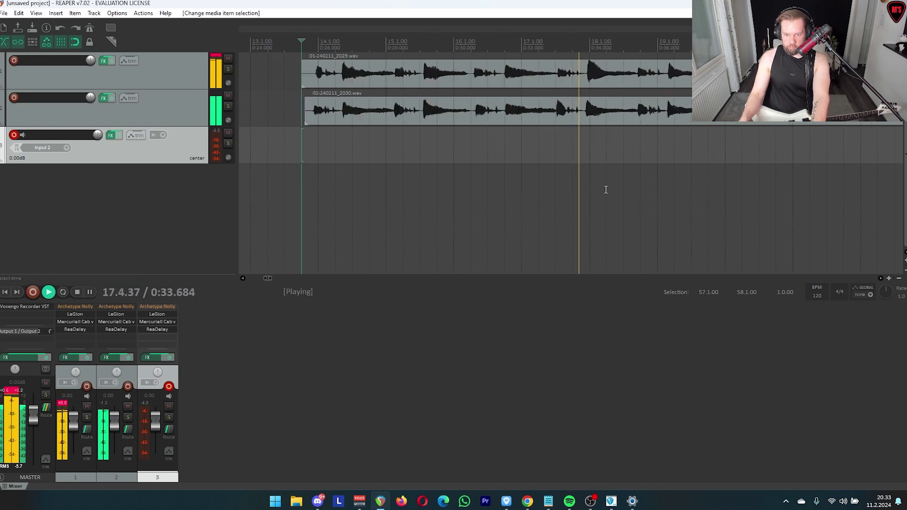
scroll(610, 186, "up", 3)
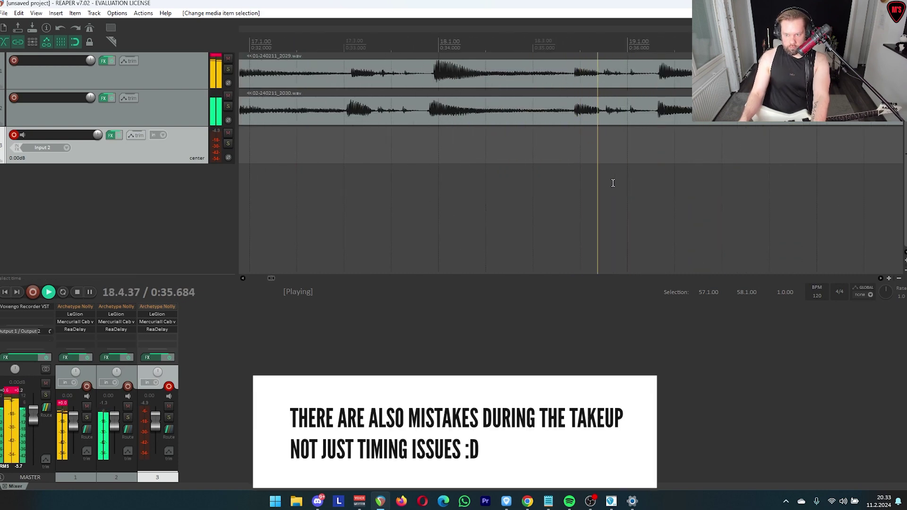
scroll(619, 179, "up", 1)
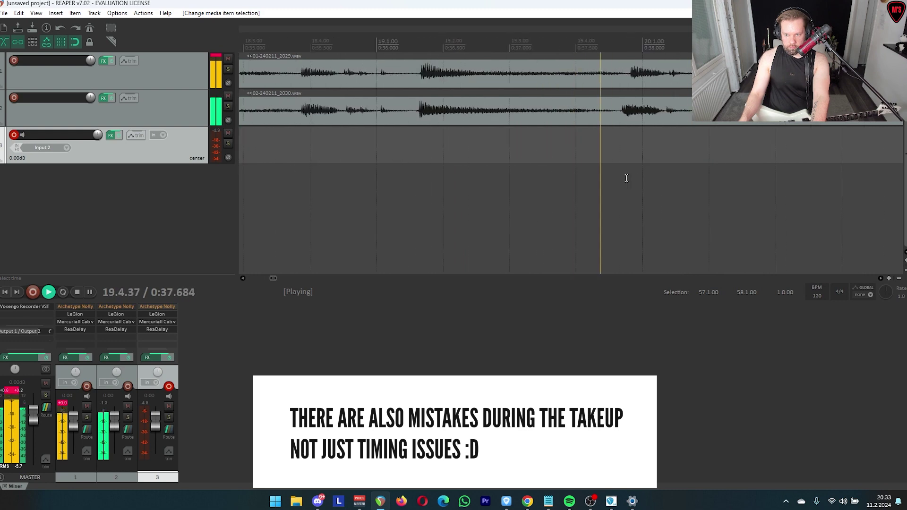
scroll(625, 177, "down", 1)
key("space")
- Set the position of the track 2 take to 0:25.625 in its item properties
left_click(696, 124)
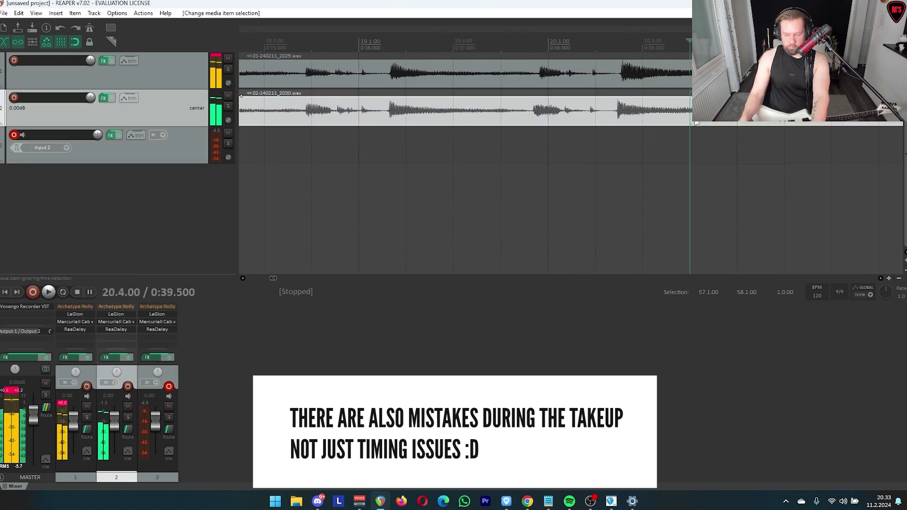
key("F2")
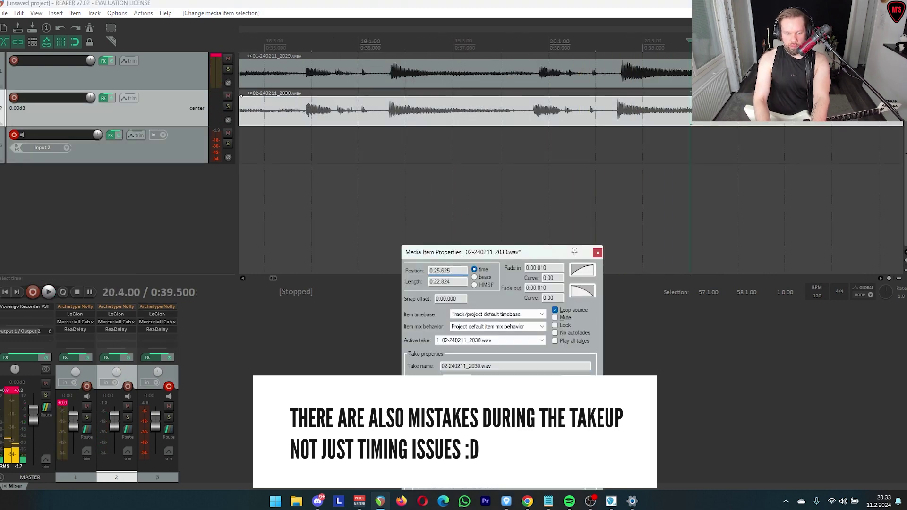
key("Return")
- Play the rhythm takes from 17.1.00 to the end of the riff and check how well they line up
scroll(330, 203, "down", 2)
left_click(397, 138)
key("space")
scroll(404, 139, "down", 2)
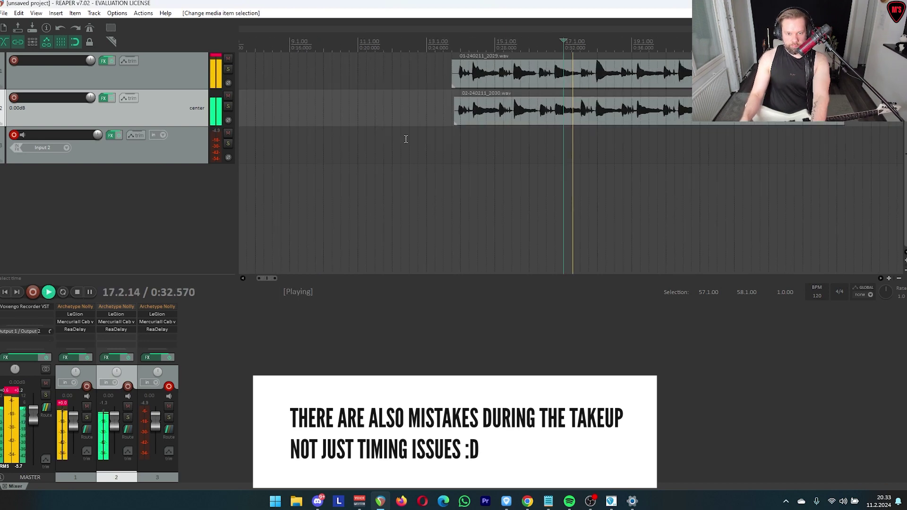
scroll(408, 138, "up", 3)
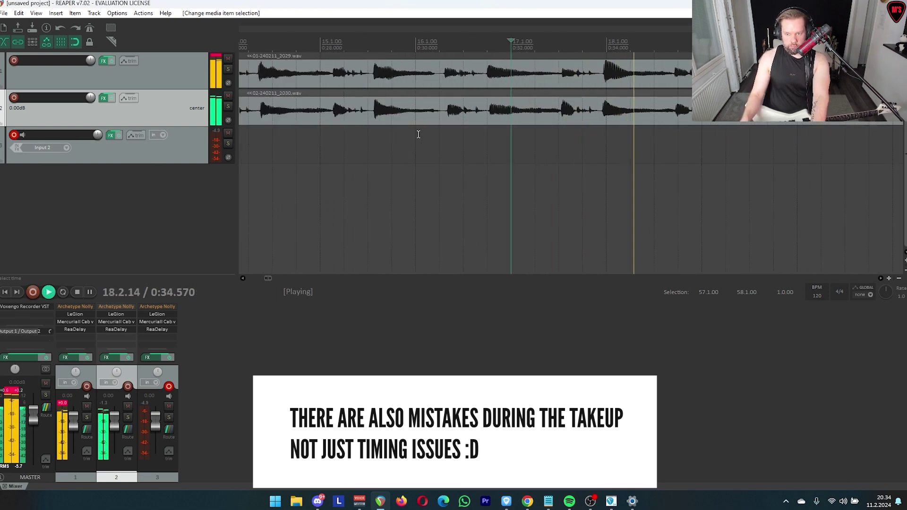
scroll(428, 135, "up", 1)
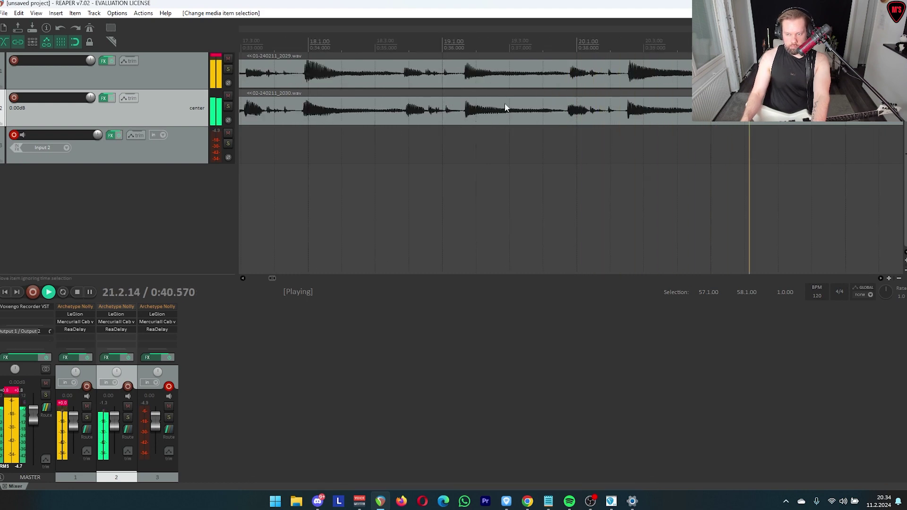
scroll(685, 113, "up", 1)
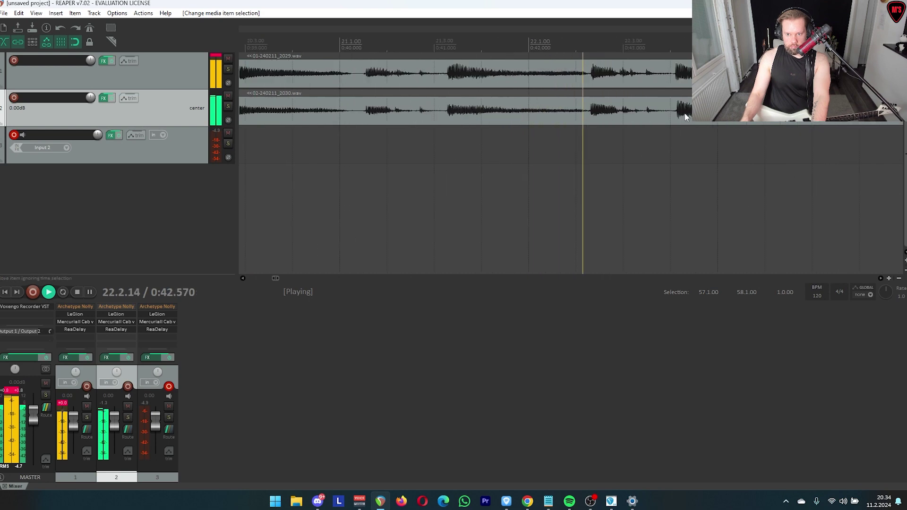
scroll(685, 113, "down", 4)
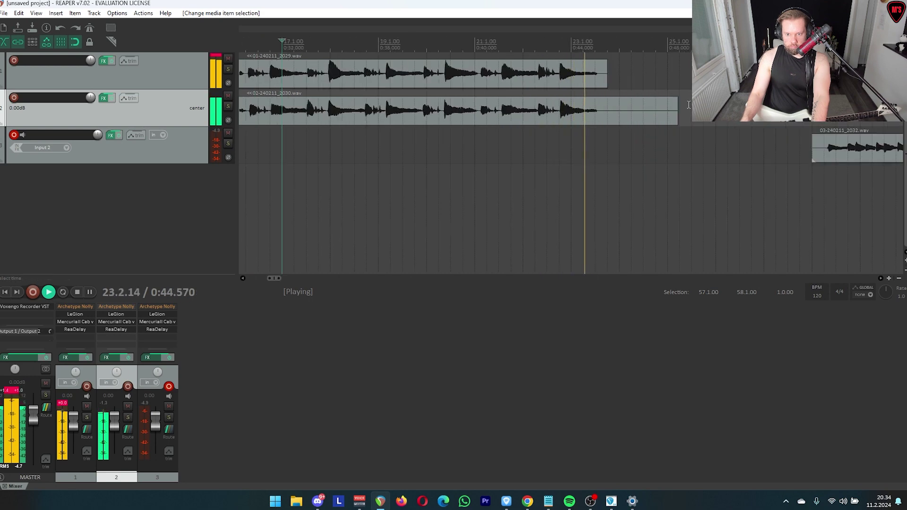
key("space")
- Trim the end of the track 2 take to match the end of the track 1 take
left_click_drag(678, 111, 608, 111)
scroll(614, 113, "down", 3)
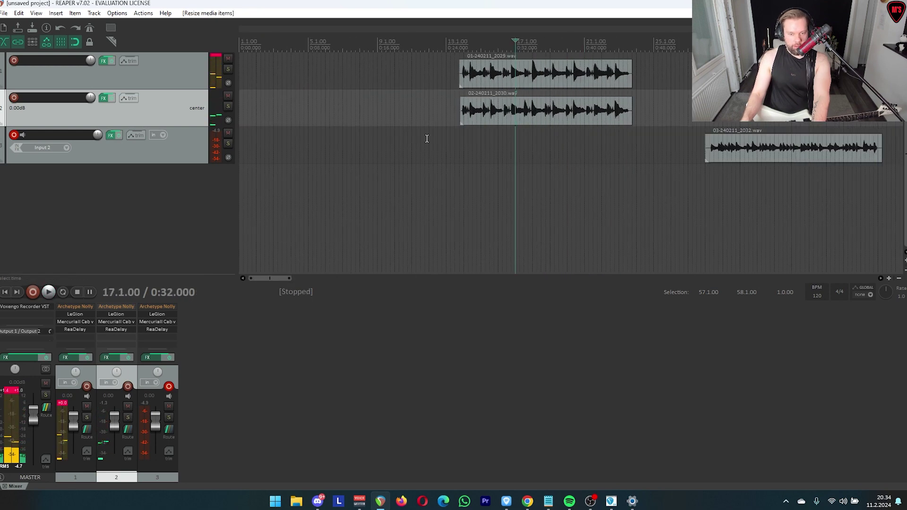
- Play from 13.4.00 briefly and examine the note alignment between the two rhythm takes up to bar 19
left_click(461, 141)
scroll(524, 123, "up", 7)
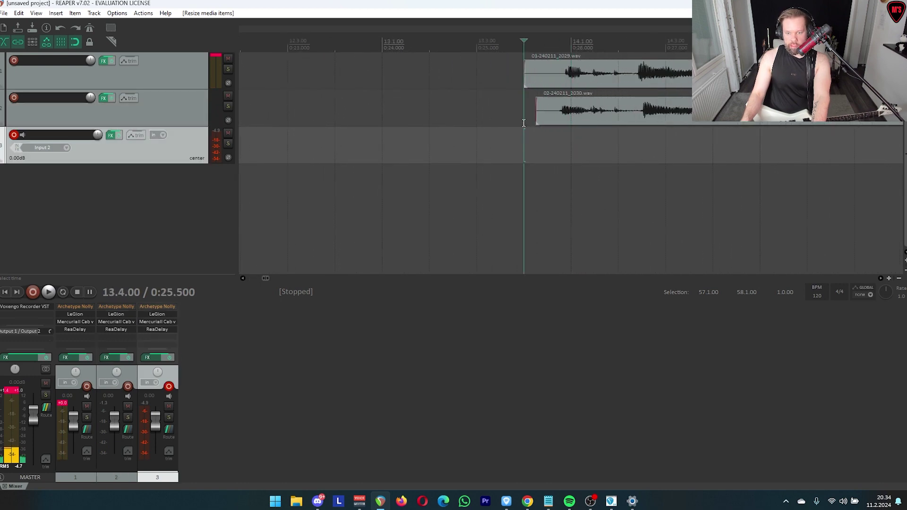
key("space")
key("space")
scroll(664, 150, "down", 3)
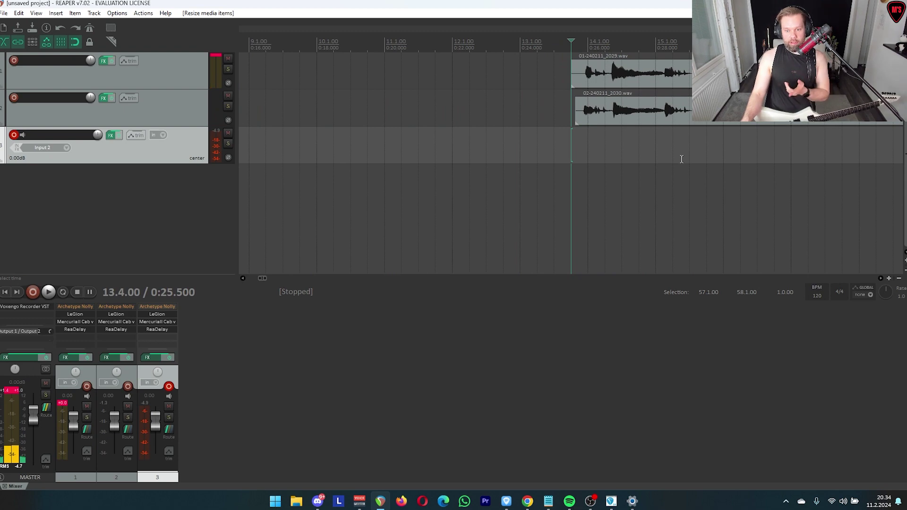
left_click(685, 153)
scroll(684, 153, "up", 3)
left_click(288, 147)
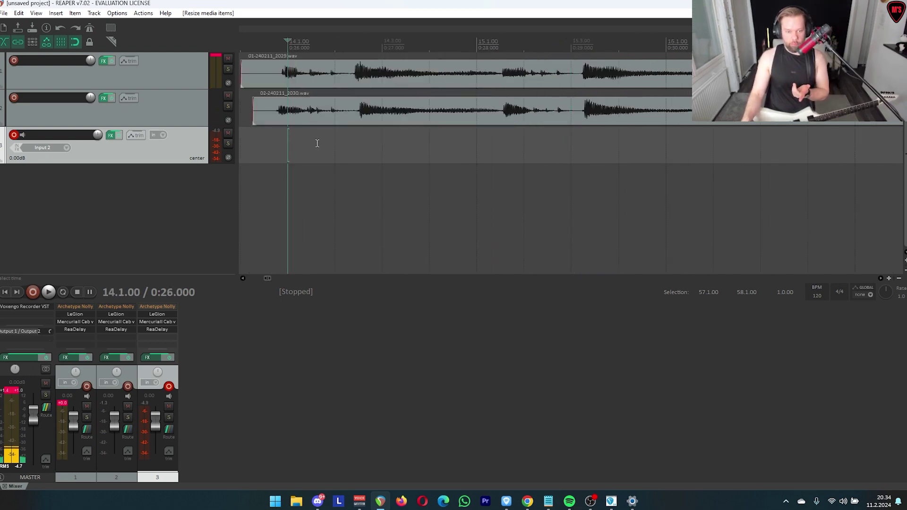
left_click(330, 147)
left_click(744, 144)
scroll(742, 144, "down", 1)
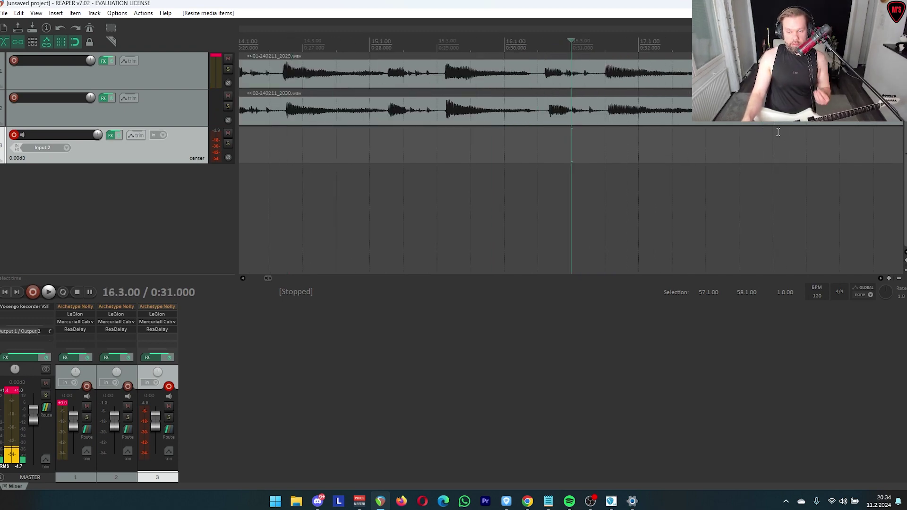
scroll(709, 134, "down", 2)
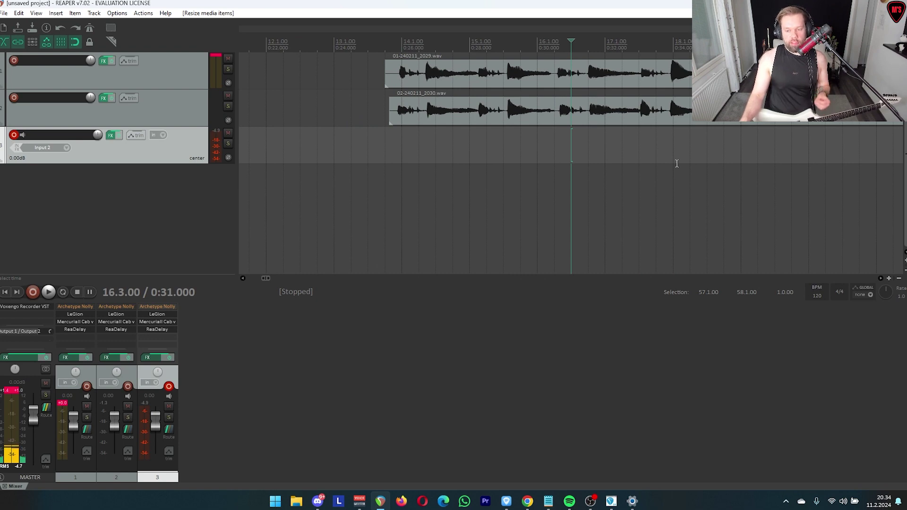
scroll(679, 158, "down", 2)
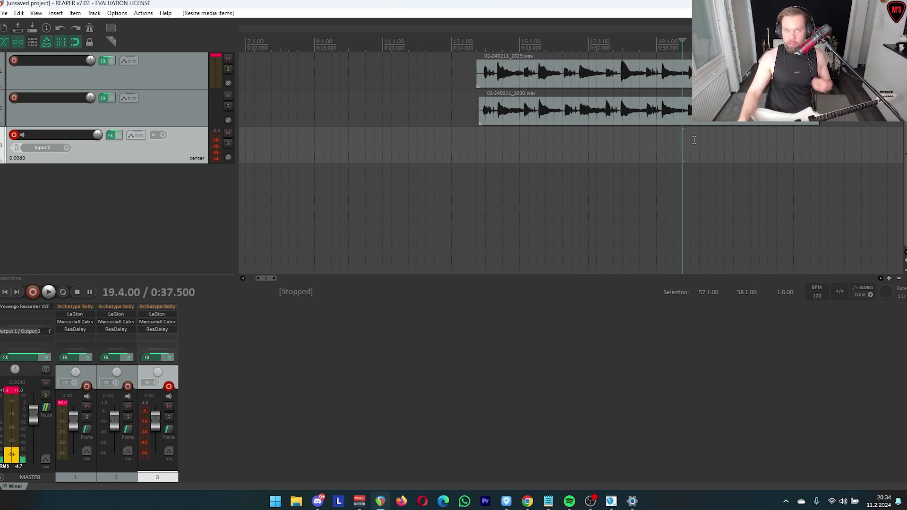
- Move the lead take on track 3 back beneath the rhythm takes so that it starts at 13.4.00
scroll(676, 156, "down", 3)
scroll(615, 159, "up", 2)
left_click_drag(793, 126, 452, 161)
left_click(444, 169)
scroll(531, 174, "up", 4)
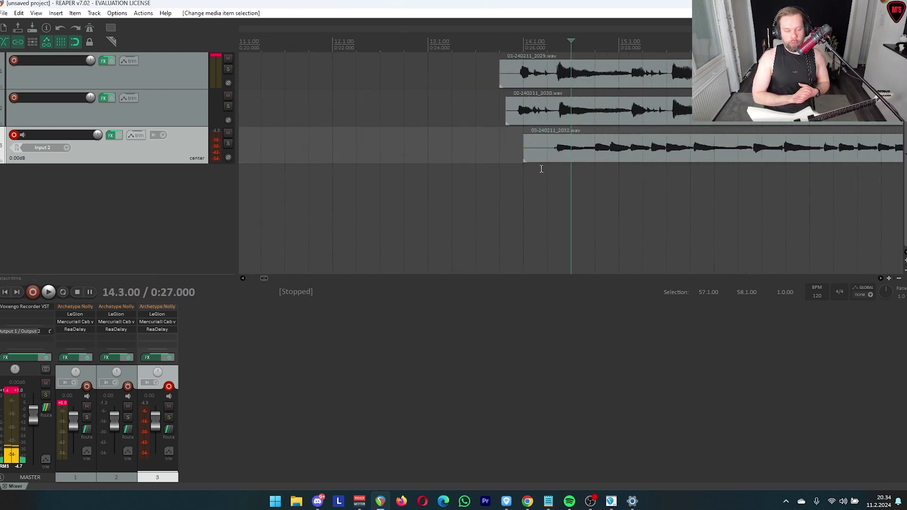
left_click(544, 201)
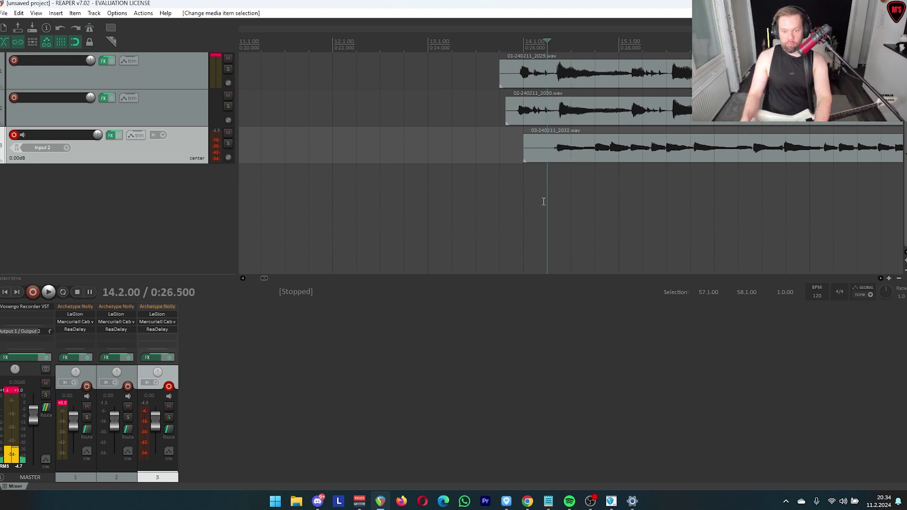
mouse_move(587, 140)
left_mouse_down()
mouse_move(608, 151)
mouse_move(584, 156)
left_mouse_up()
scroll(549, 172, "up", 4)
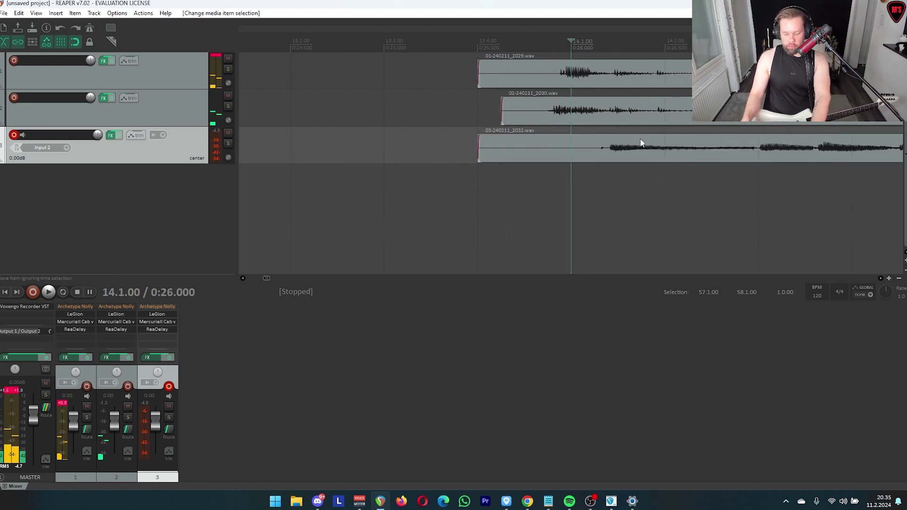
- Trim the empty start of the lead take at 13.4.90 and slide the item back to 13.4.00
key("Left")
key("Left")
key("Left")
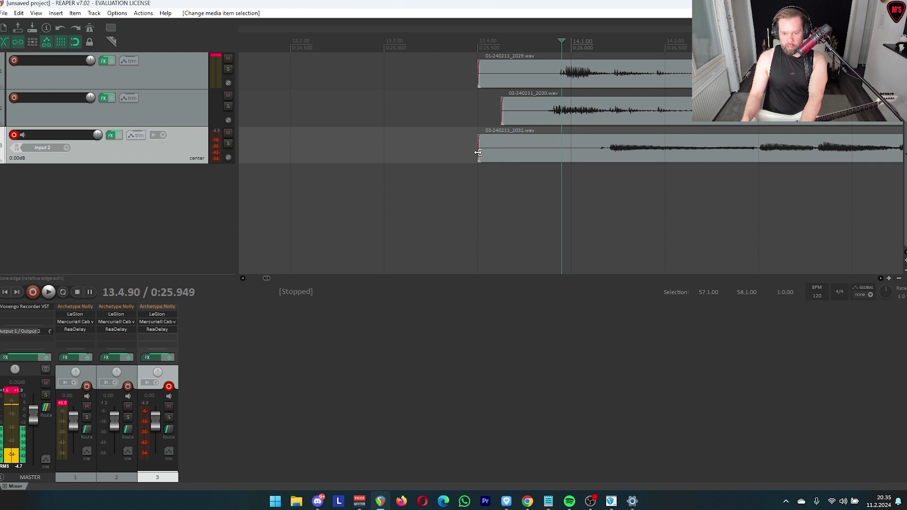
left_click_drag(478, 153, 515, 158)
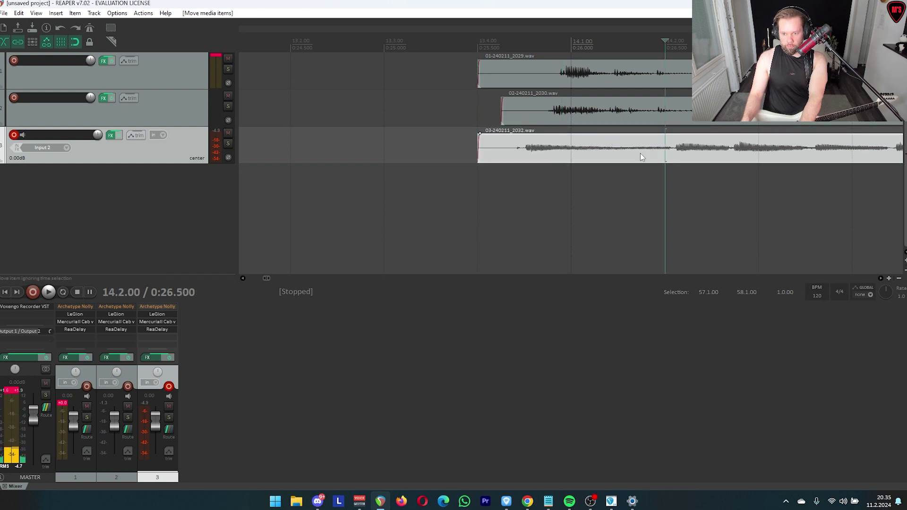
- Shift the lead take on track 3 to a start position of 0:25.600 and refine it to 0:25.650
double_click(639, 153)
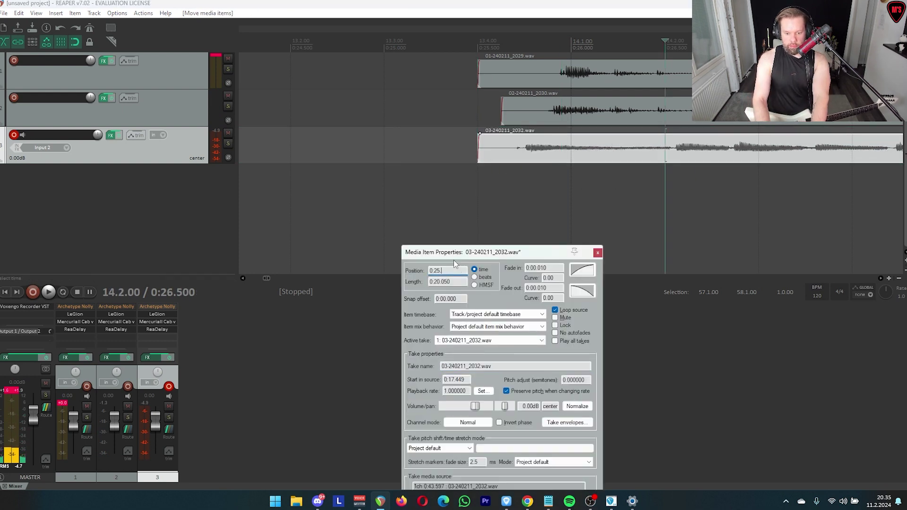
type(".6")
key("Return")
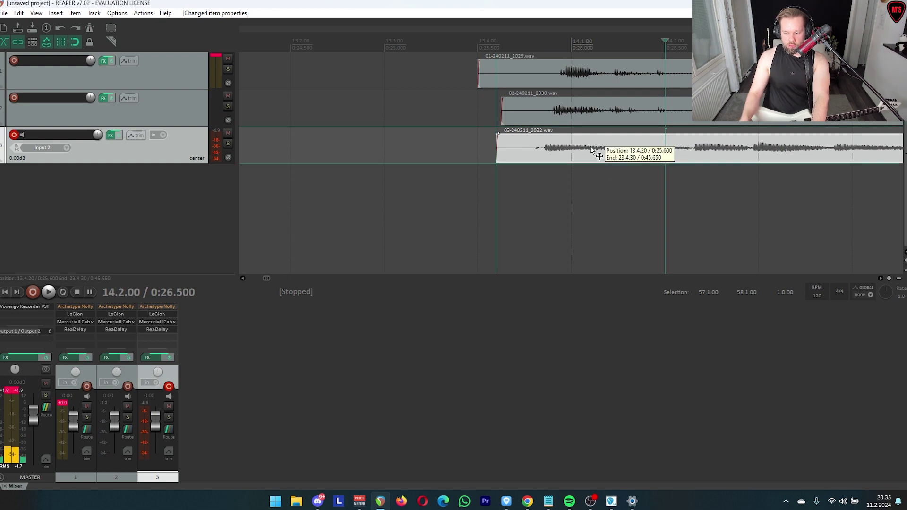
double_click(593, 152)
left_click(461, 269)
type("5.6")
key("Return")
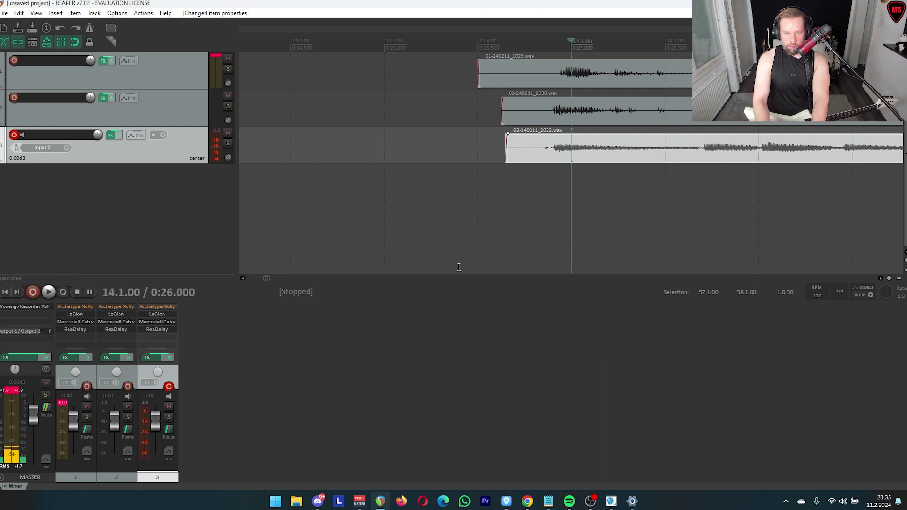
- Play the takes from 13.4.00 and examine how the lead take lines up with both rhythm takes through to their end
left_click(529, 183)
key("space")
scroll(655, 211, "down", 2)
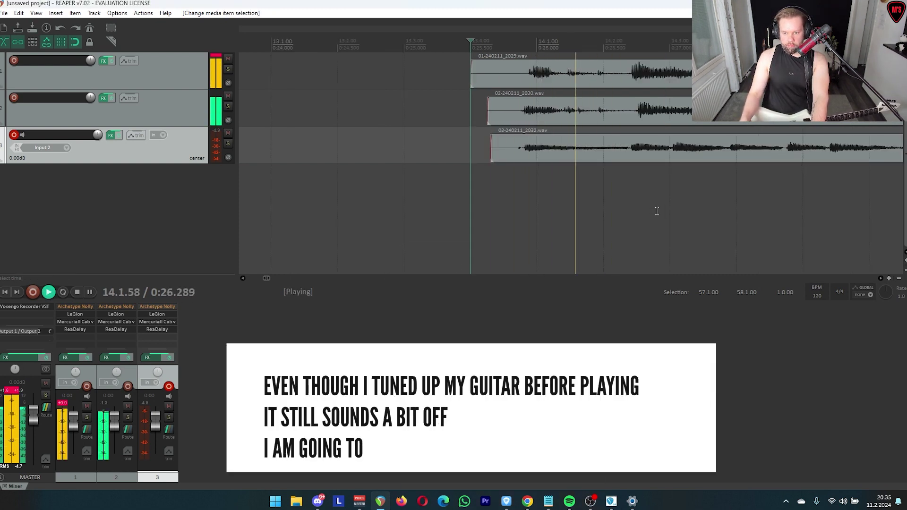
scroll(657, 211, "down", 3)
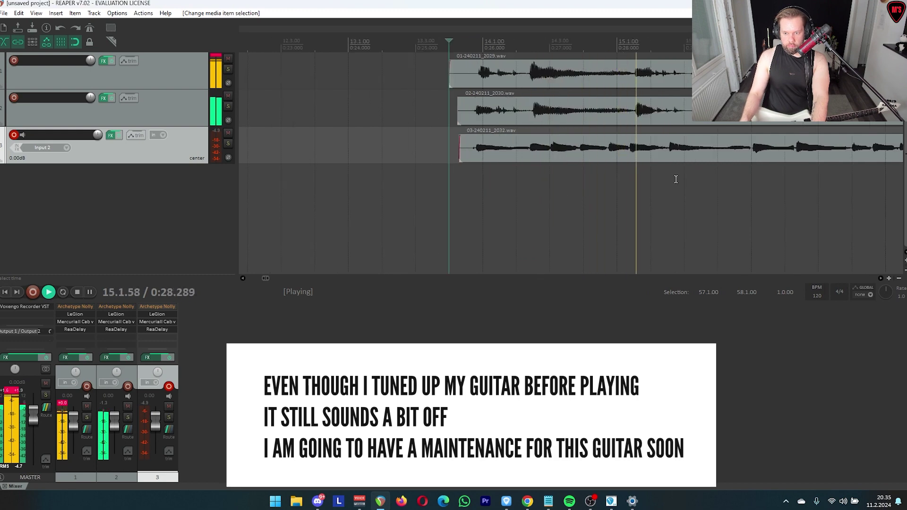
scroll(673, 174, "down", 2)
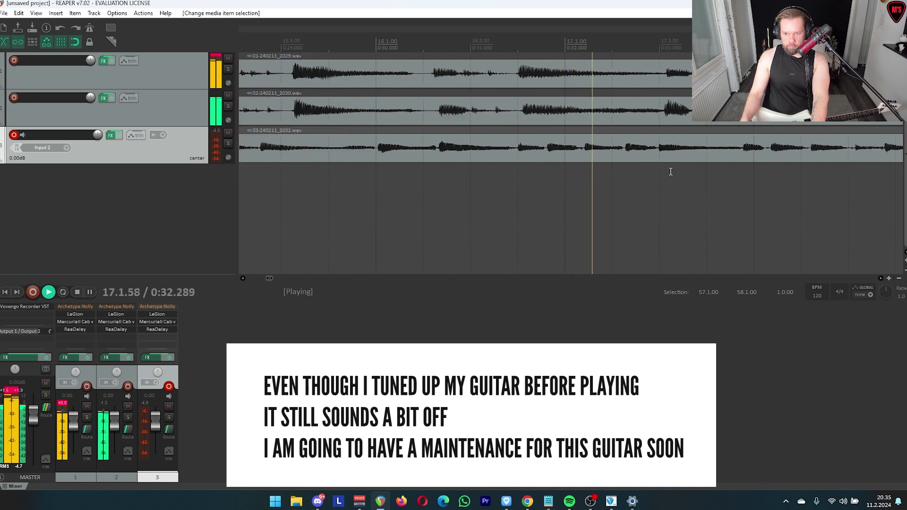
scroll(671, 170, "down", 3)
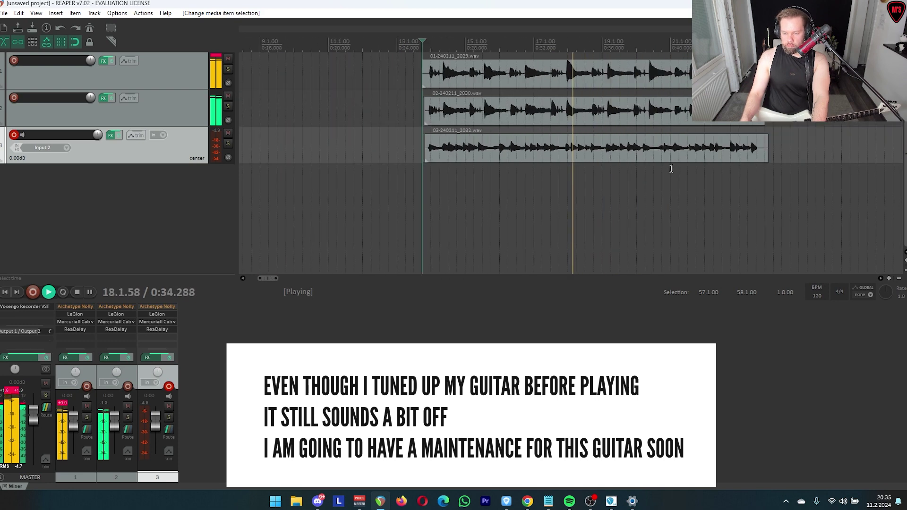
scroll(723, 173, "up", 5)
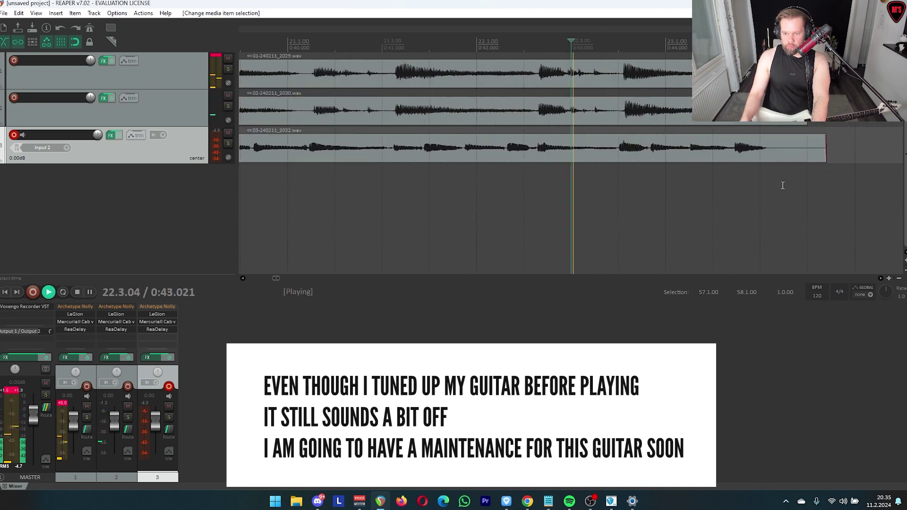
scroll(773, 184, "down", 4)
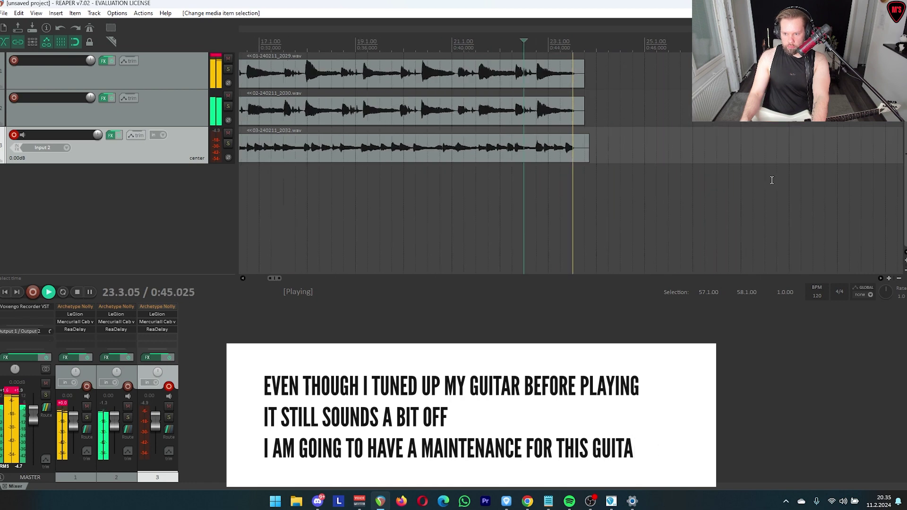
- Set the lead take's start position to 0:25.675 and play it back against the rhythm takes
scroll(513, 149, "up", 8)
double_click(513, 148)
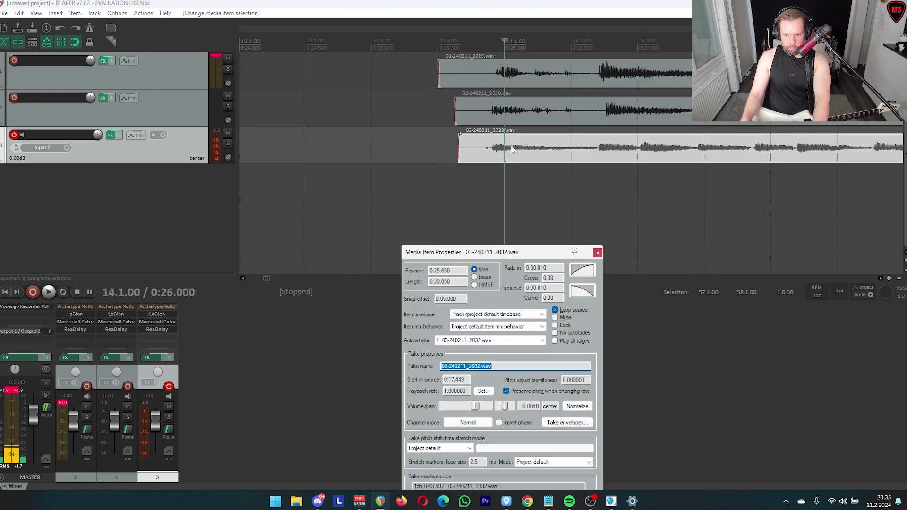
left_click(462, 271)
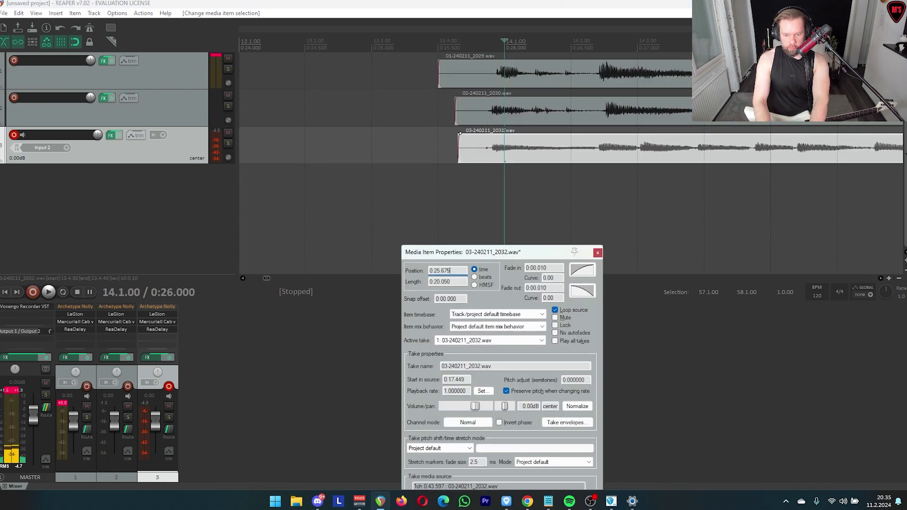
key("Return")
left_click(473, 221)
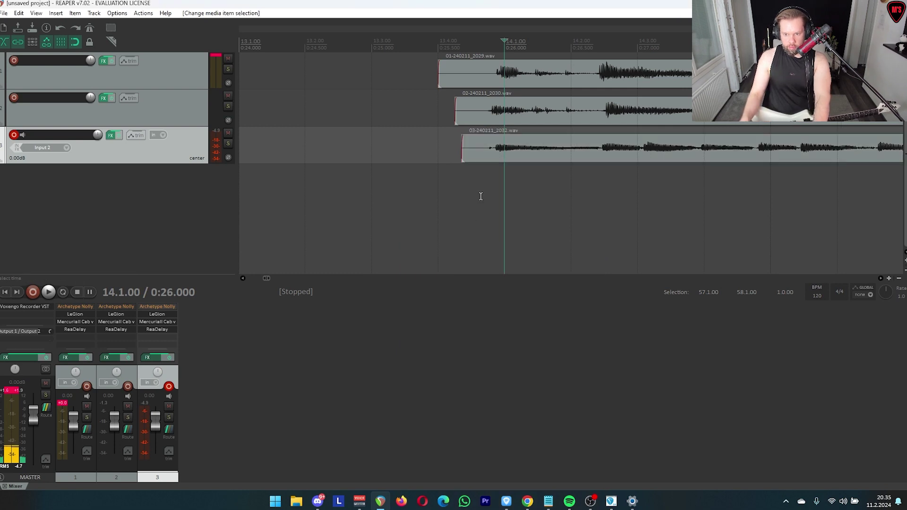
key("space")
scroll(656, 138, "down", 3)
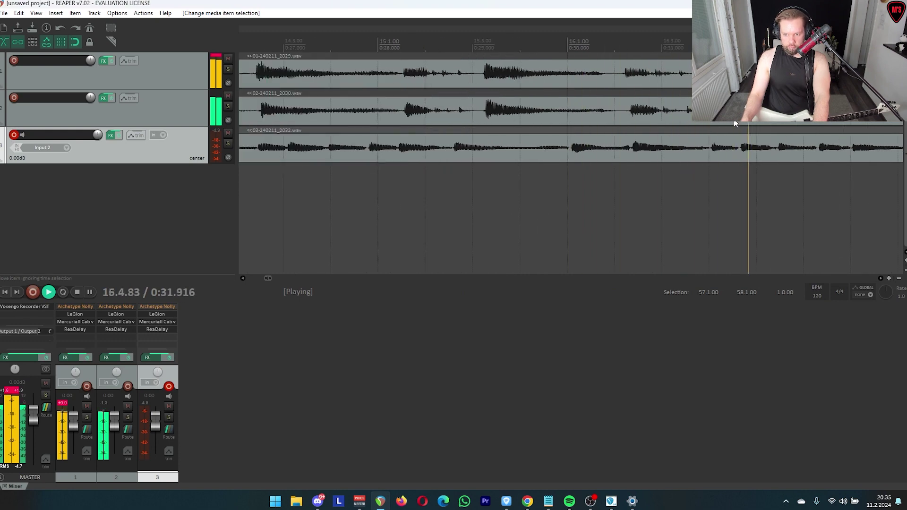
scroll(744, 123, "up", 2)
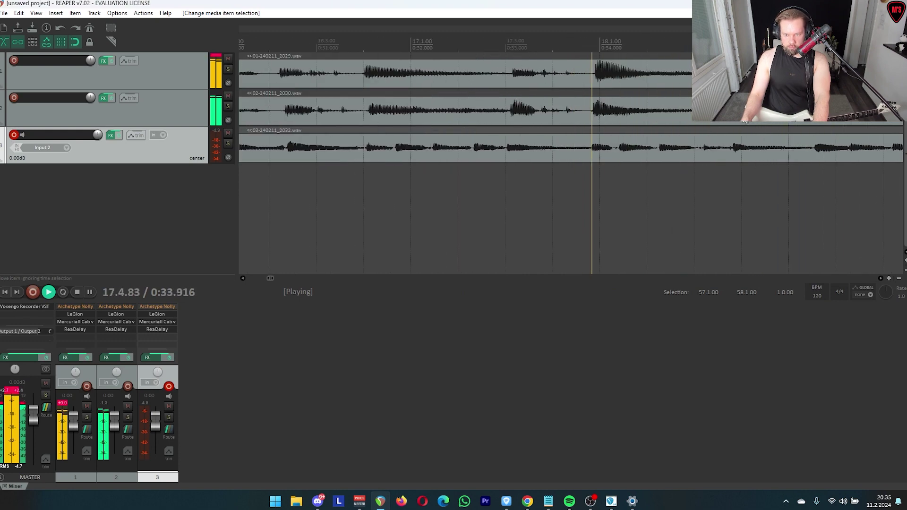
key("space")
- Set the start position of the second rhythm take on track 2 to 0:25.60
double_click(543, 111)
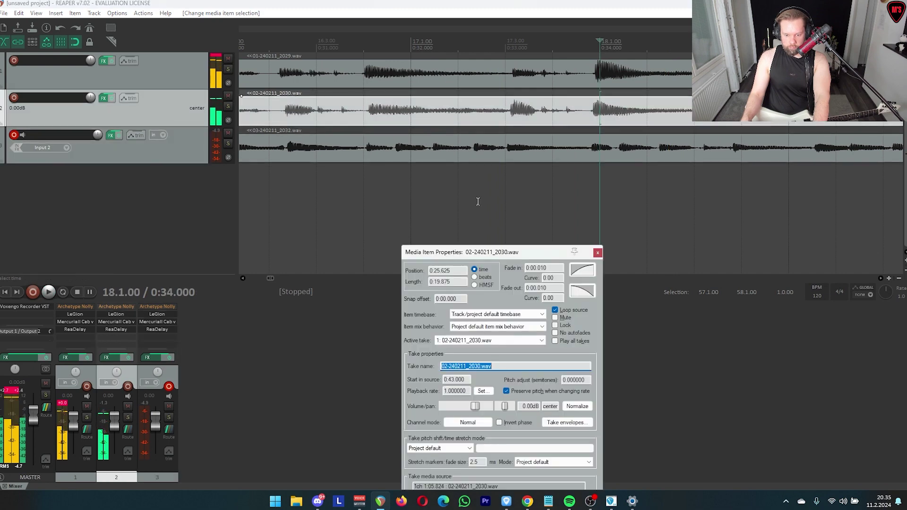
left_click(451, 270)
key("BackSpace")
key("BackSpace")
type("0")
key("Return")
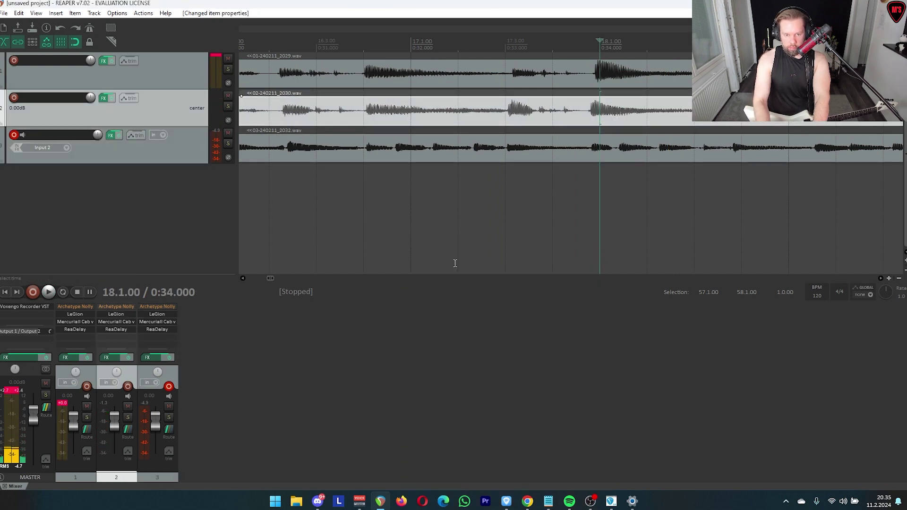
- Play all three takes from 13.4.00 and examine their note alignment up to the end of the recording
scroll(451, 267, "down", 4)
left_click(284, 177)
key("space")
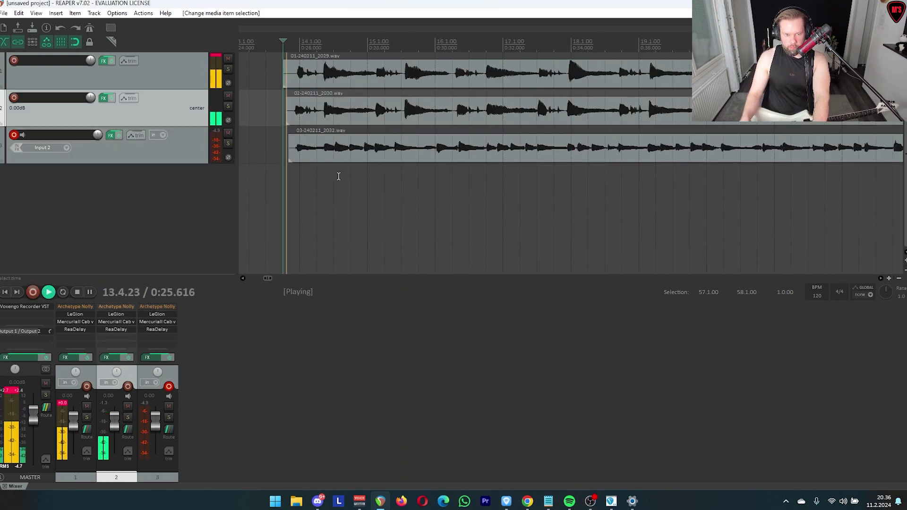
scroll(538, 189, "up", 3)
scroll(537, 189, "up", 2)
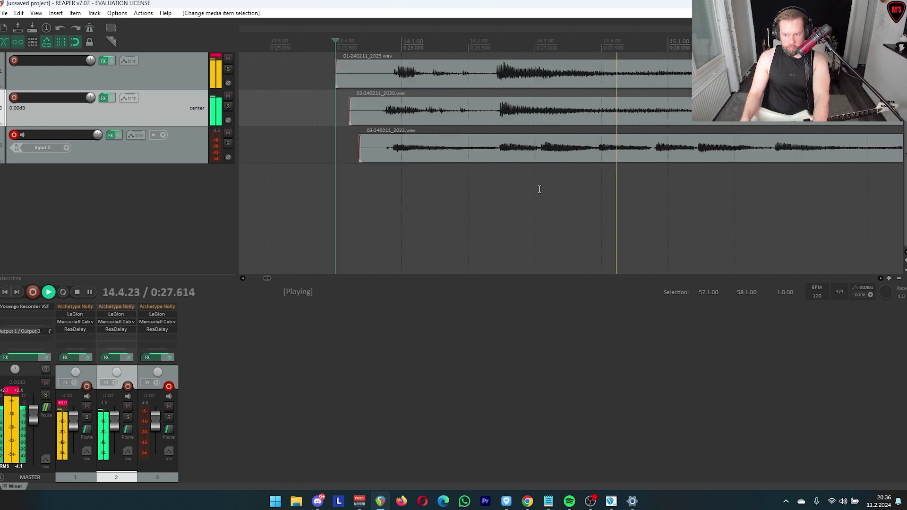
scroll(540, 189, "down", 2)
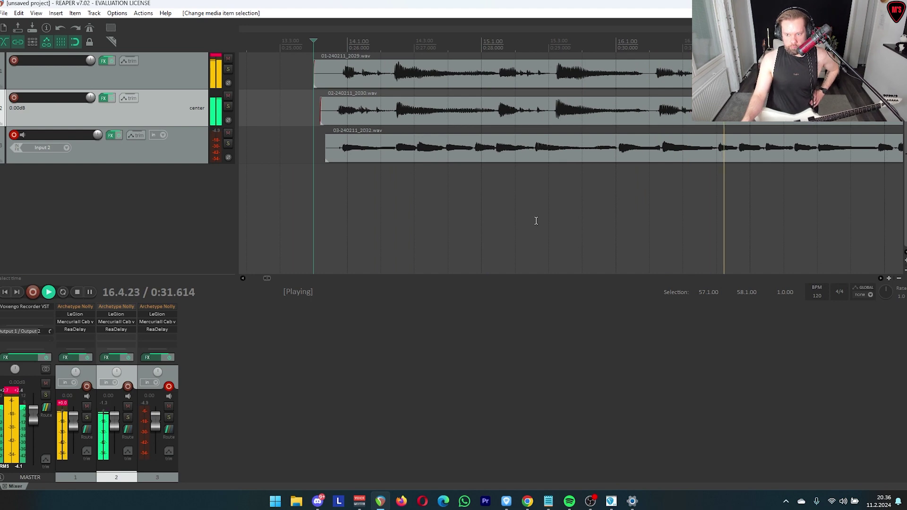
scroll(544, 220, "down", 2)
scroll(573, 197, "up", 4)
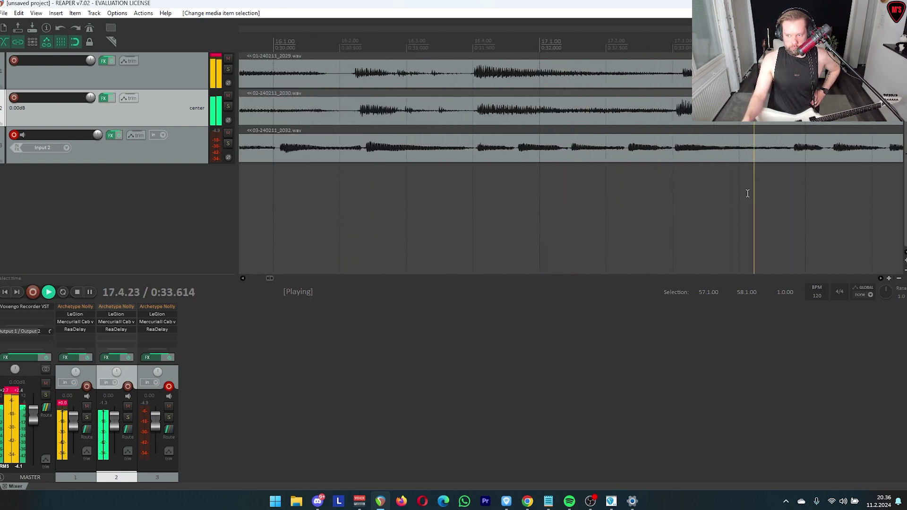
scroll(749, 192, "down", 3)
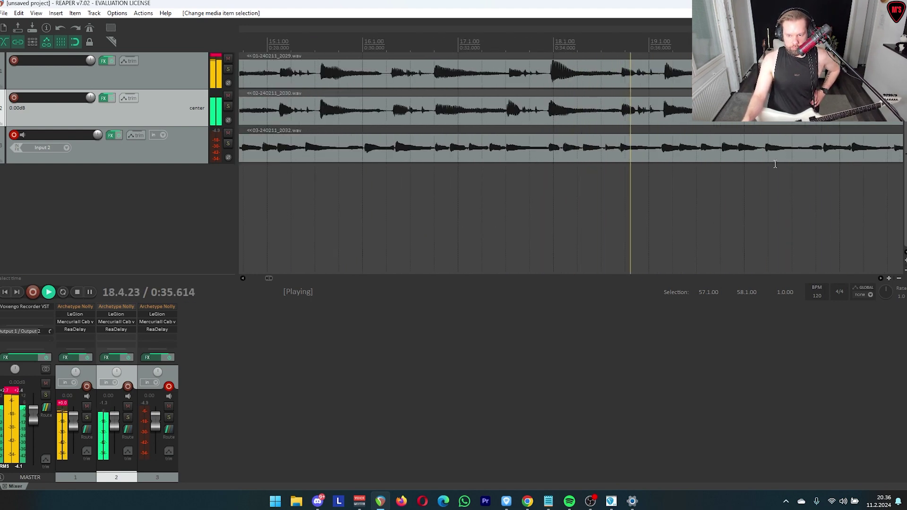
scroll(774, 164, "down", 2)
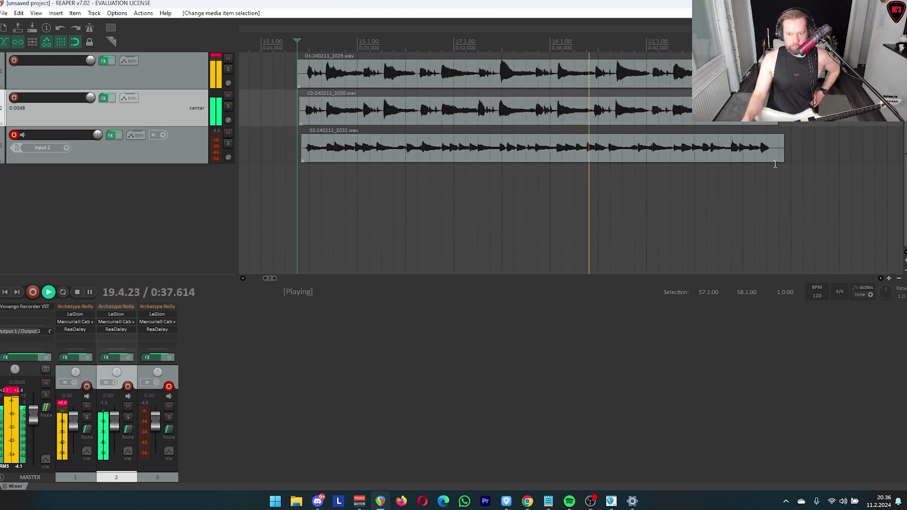
scroll(771, 156, "up", 2)
scroll(773, 147, "up", 2)
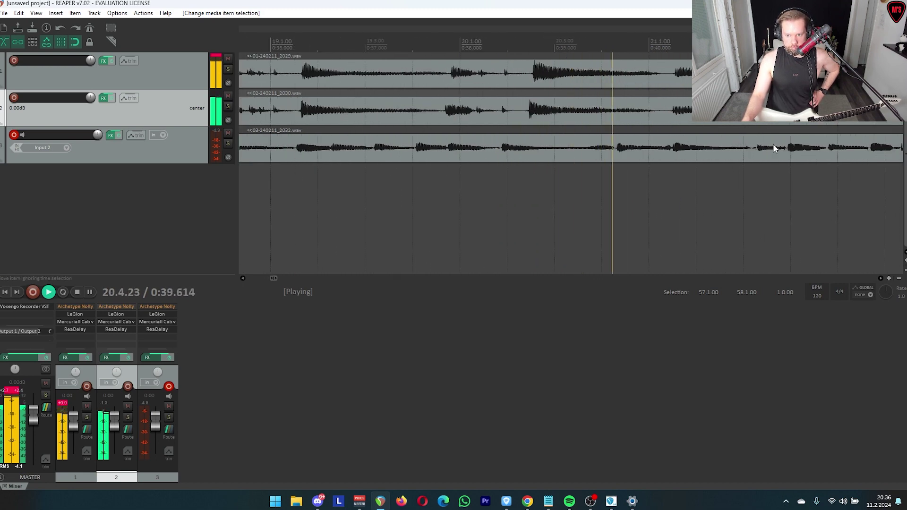
scroll(788, 133, "down", 3)
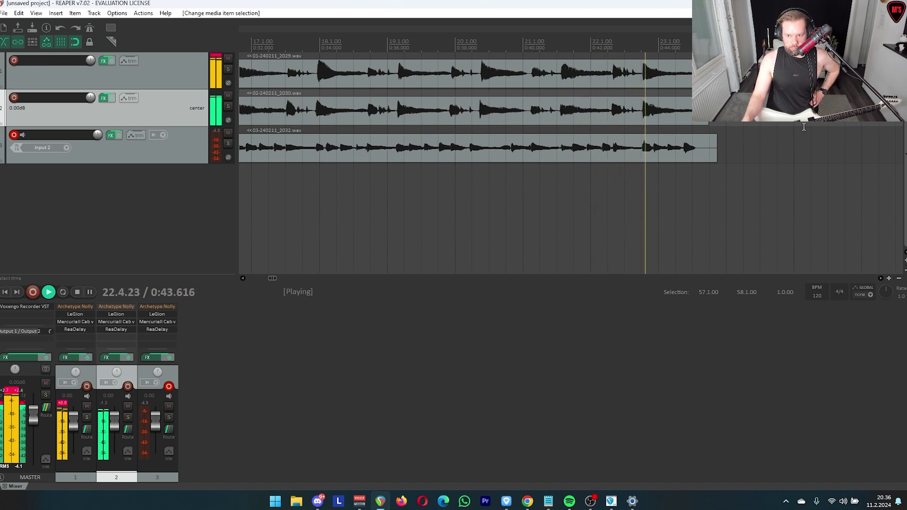
key("space")
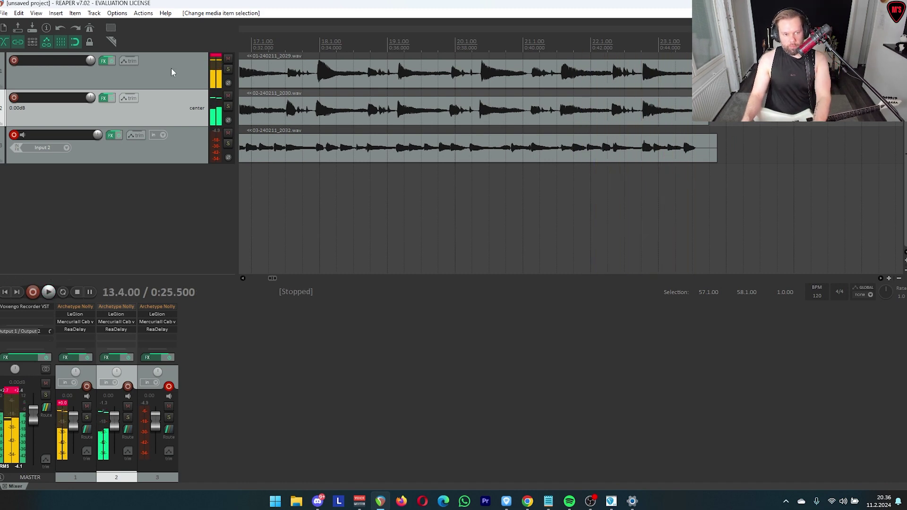
- Pan the track 1 rhythm guitar 100% left and the track 2 rhythm guitar 100% right
left_click(165, 77)
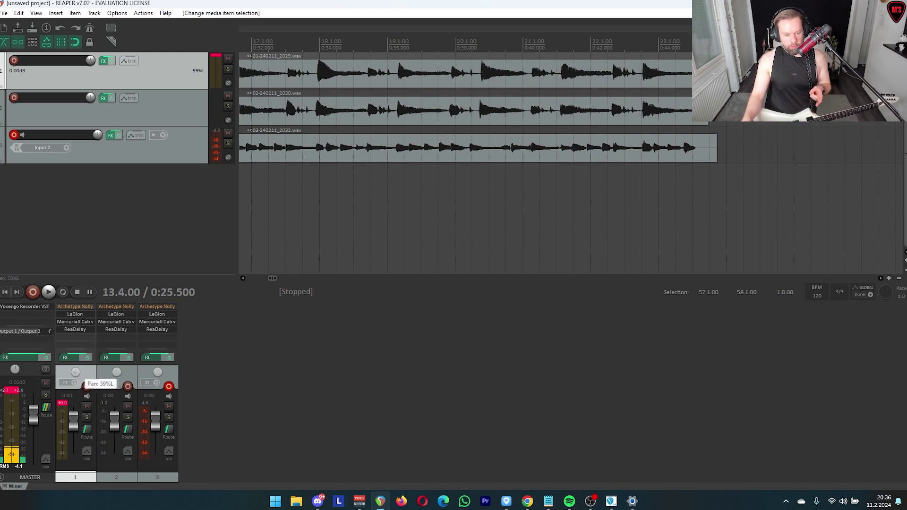
left_click_drag(76, 373, 75, 372)
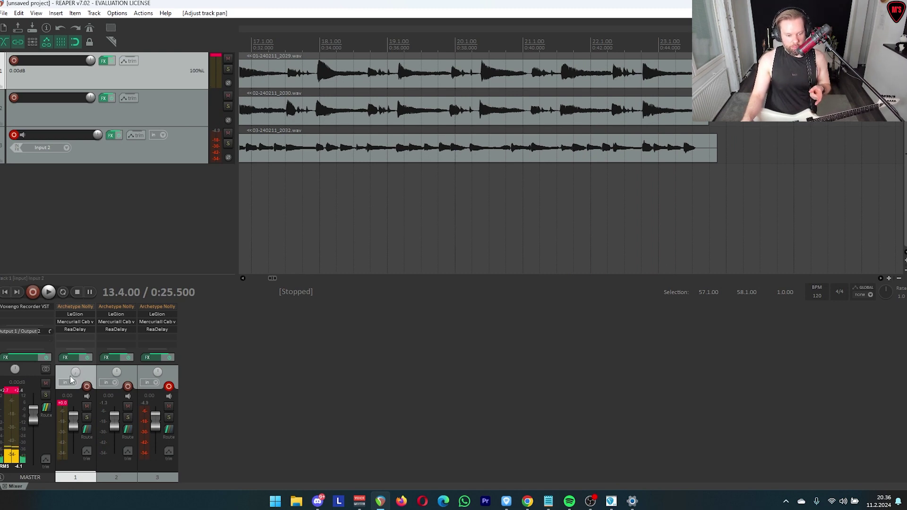
left_click(120, 373)
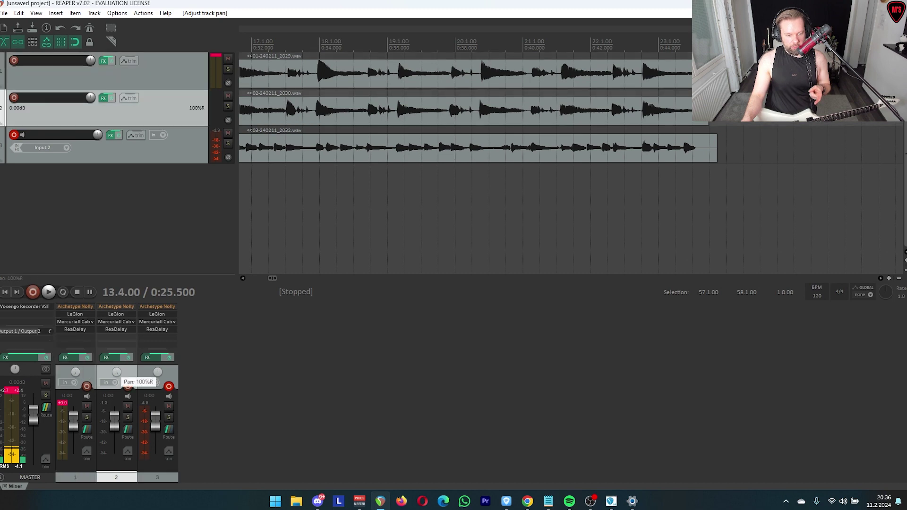
left_click_drag(116, 372, 116, 372)
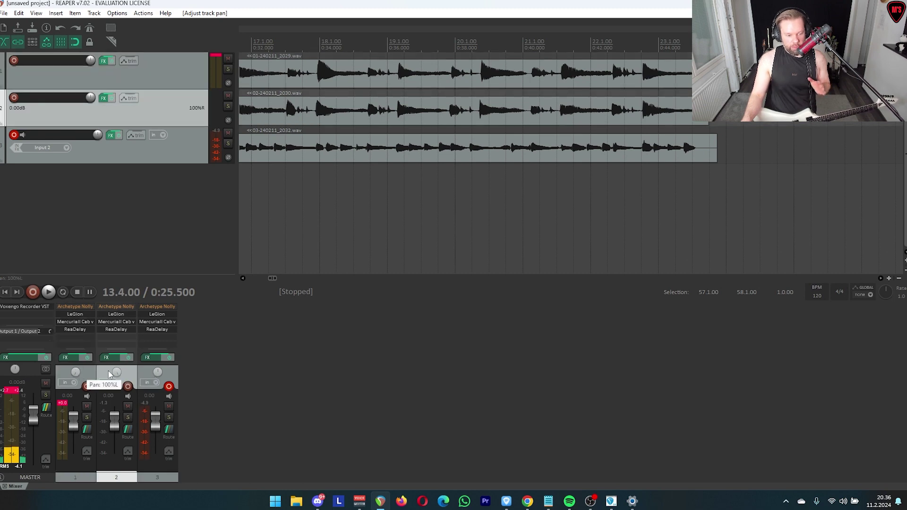
left_click(173, 374)
- Play the panned rhythm guitars with the lead from 13.4.00, stop playback, and place the edit cursor at 15.2.00
scroll(448, 180, "left", 5)
scroll(448, 180, "up", 4)
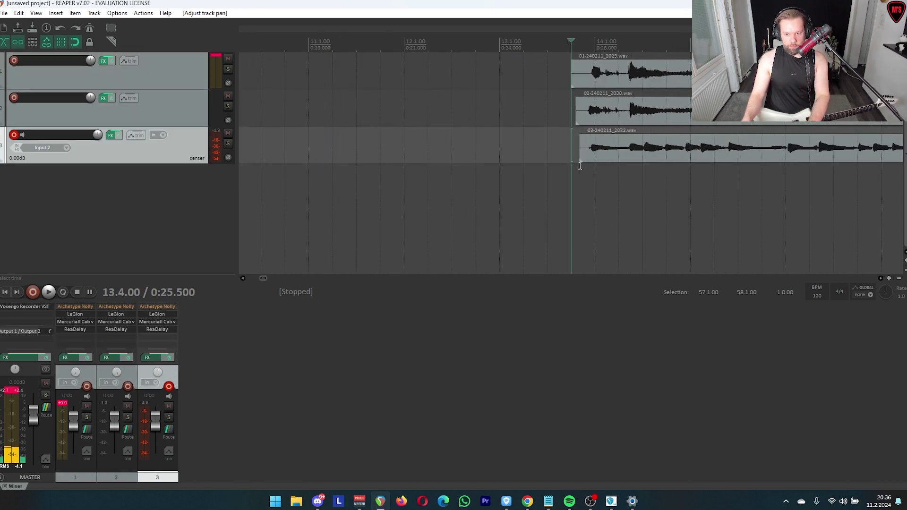
key("space")
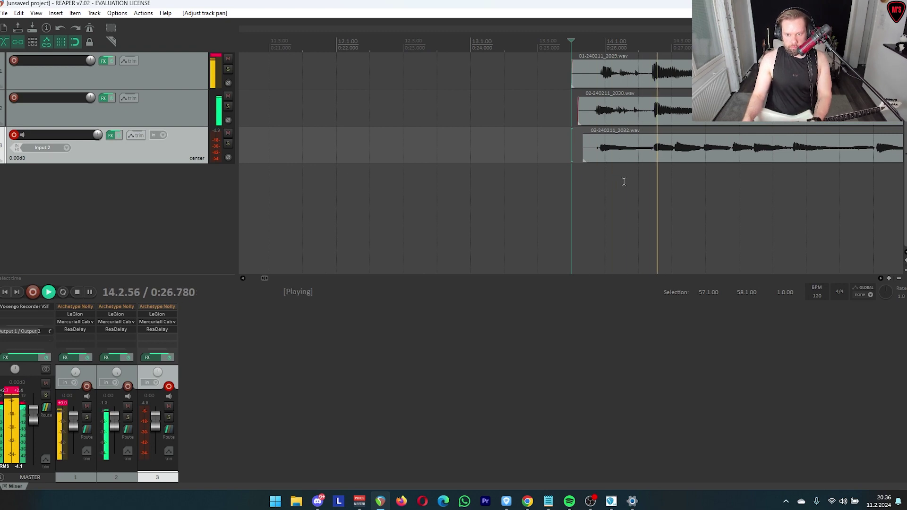
scroll(658, 166, "up", 3)
scroll(658, 166, "down", 4)
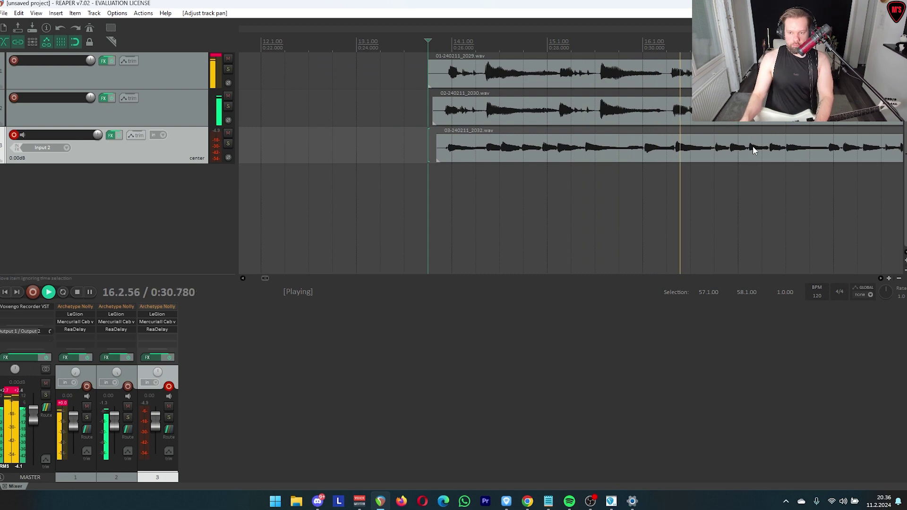
scroll(756, 147, "down", 2)
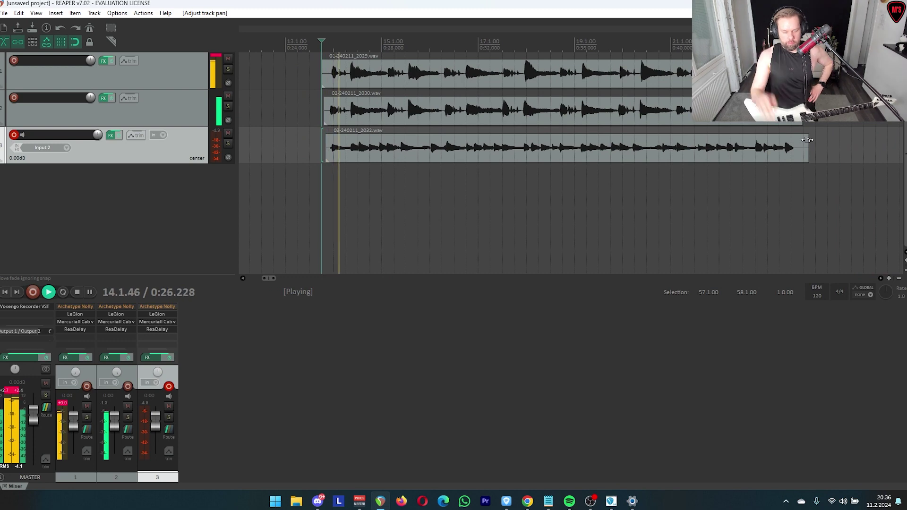
key("space")
left_click(514, 207)
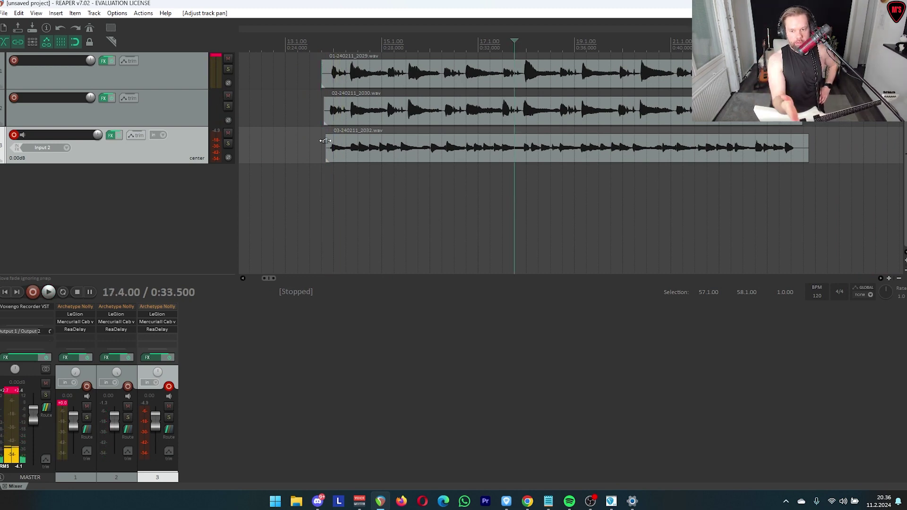
left_click(395, 166)
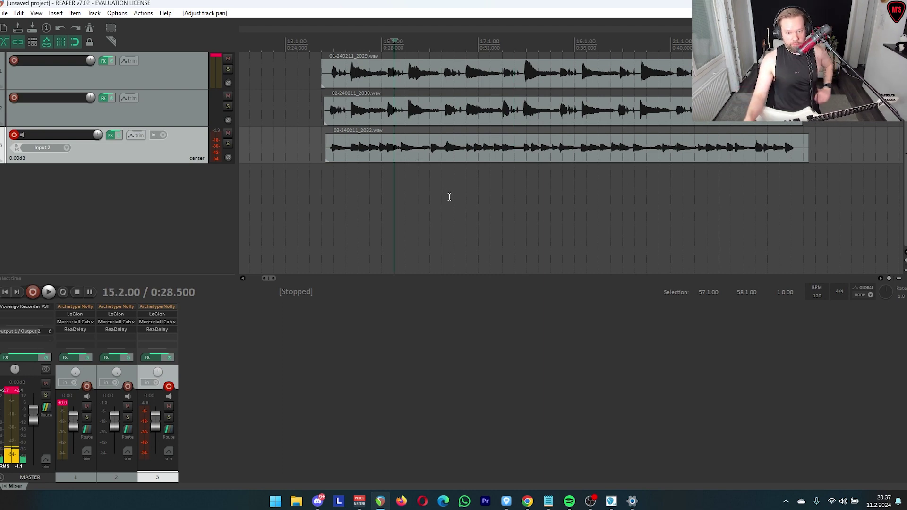
left_click_drag(455, 196, 682, 196)
left_click(406, 183)
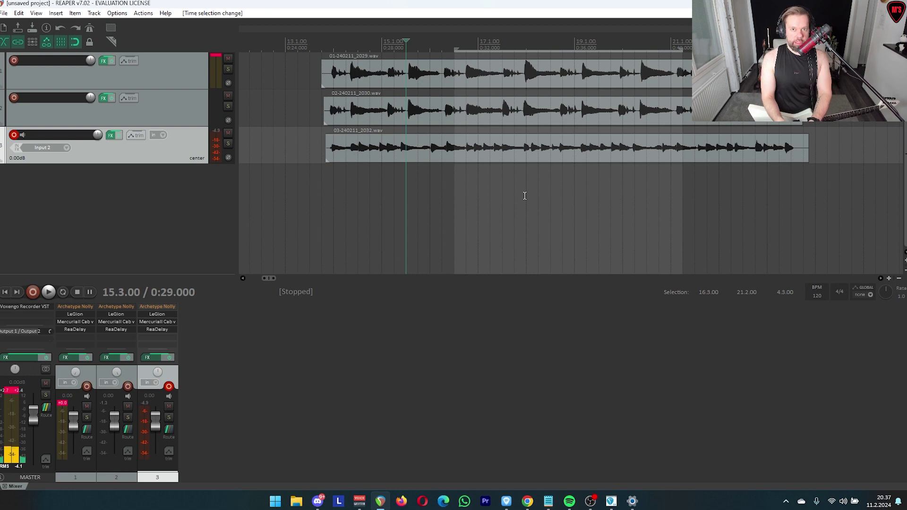
scroll(524, 196, "down", 2)
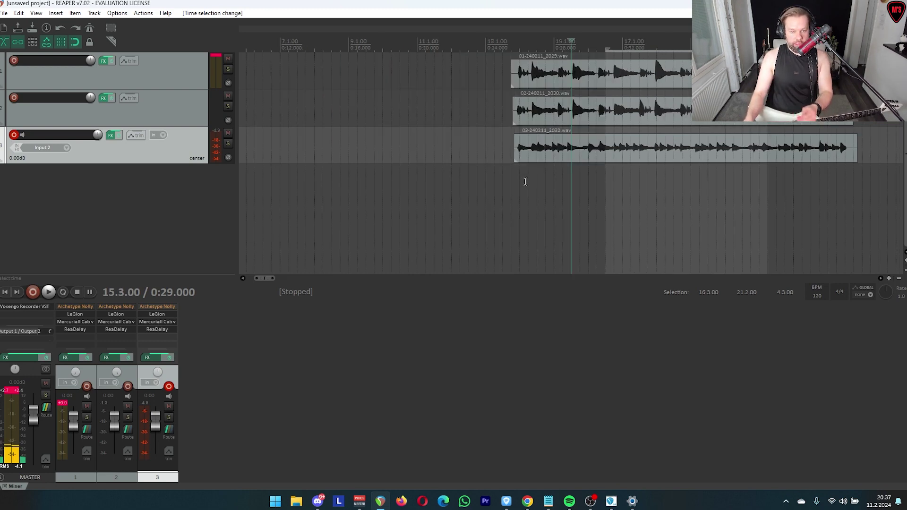
left_click(546, 189)
left_click(617, 183)
scroll(662, 182, "down", 3)
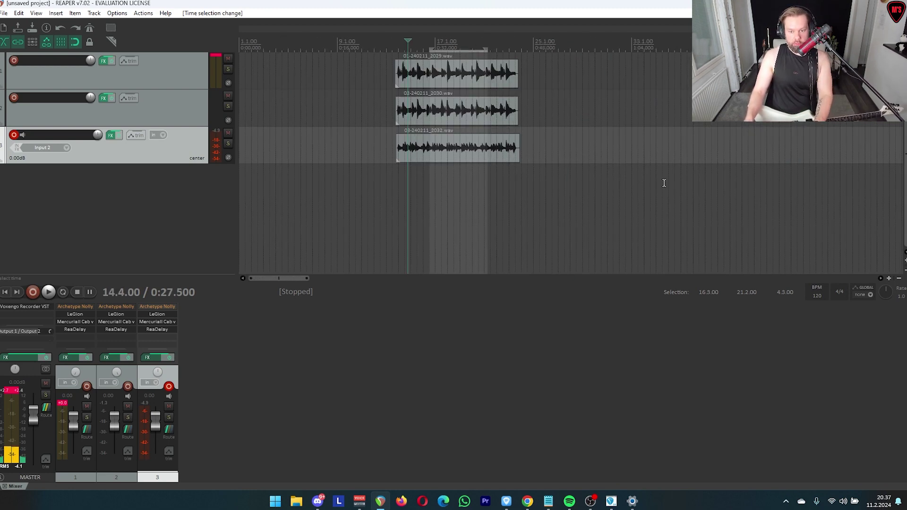
scroll(530, 204, "up", 5)
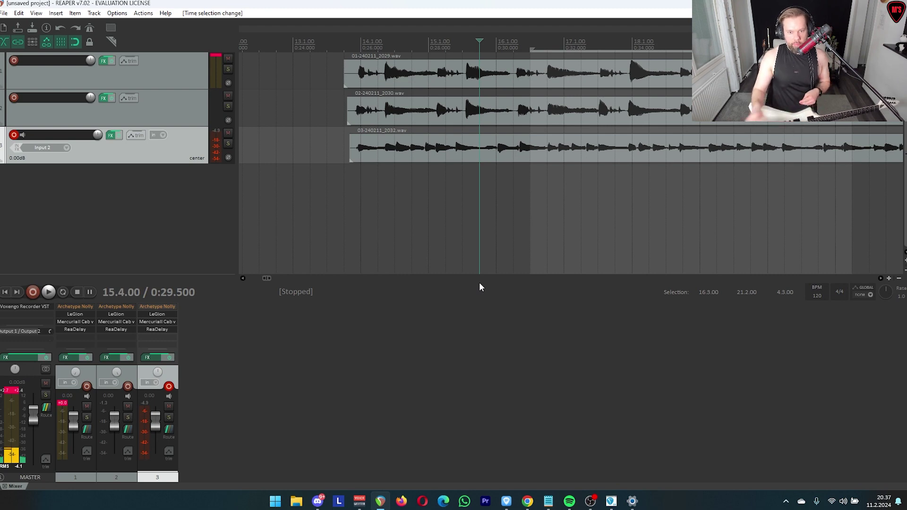
left_click(375, 241)
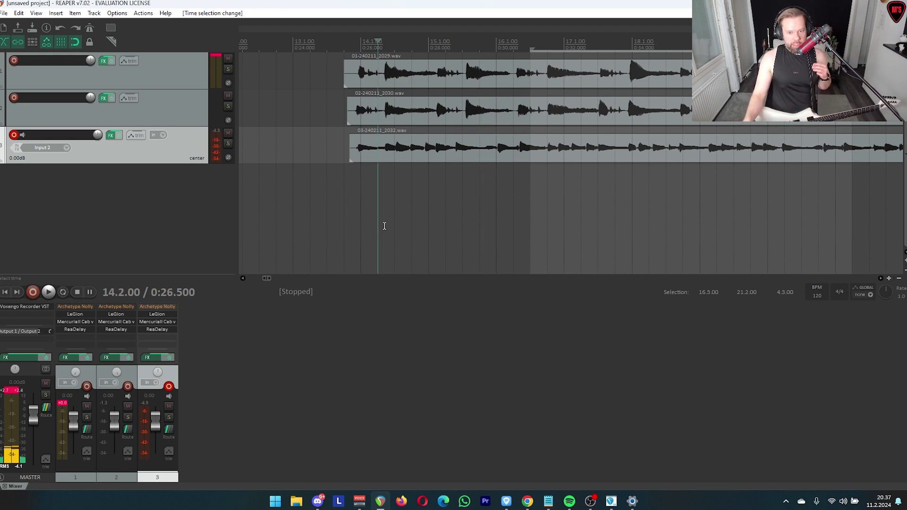
left_click(185, 125)
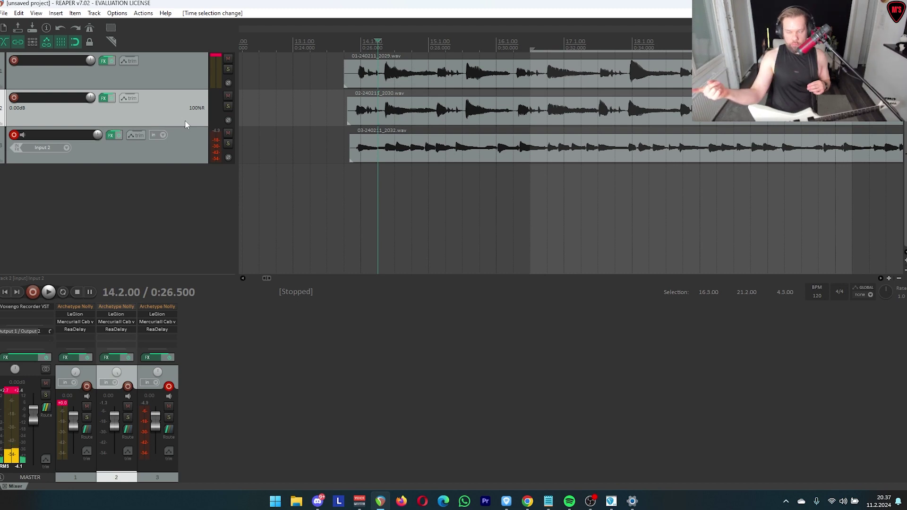
key("Up")
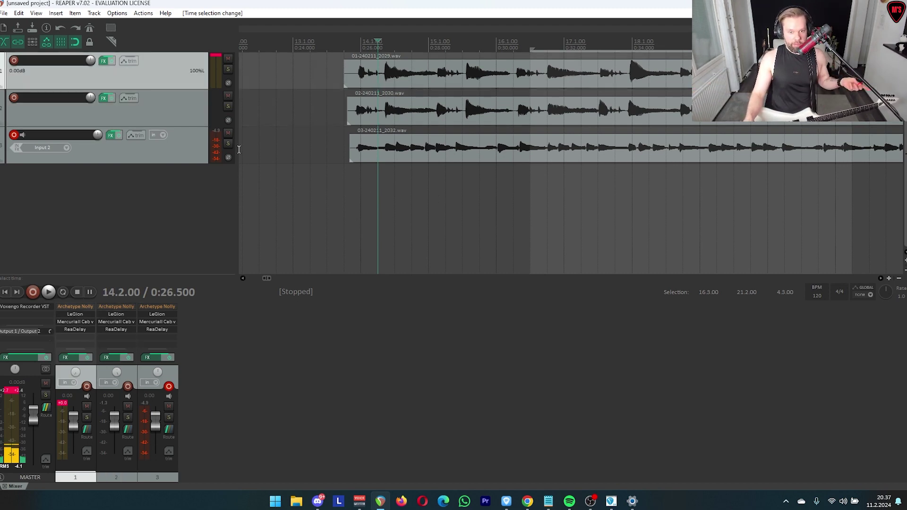
left_click(203, 111)
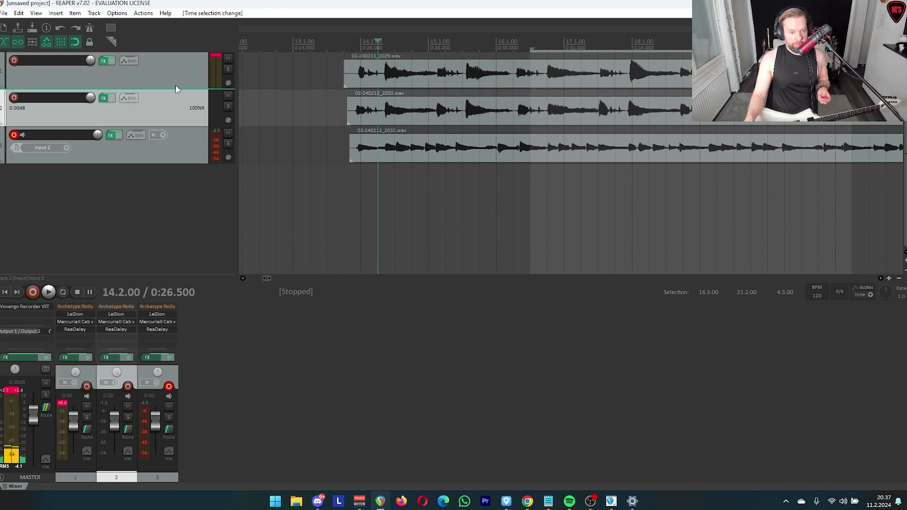
left_click(174, 85)
left_click(171, 107)
left_click(172, 77)
left_click(392, 240)
scroll(471, 209, "down", 2)
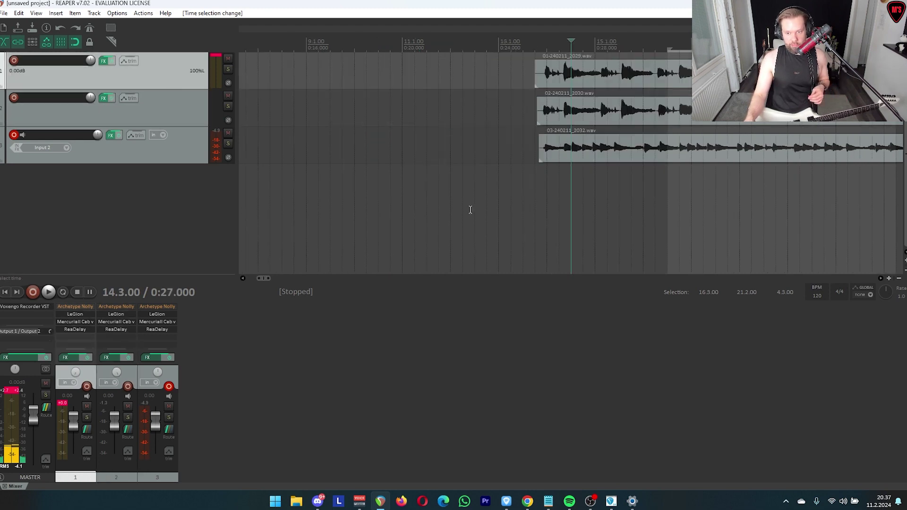
left_click(599, 202)
left_click(715, 198)
scroll(727, 196, "down", 2)
left_click(677, 199)
scroll(652, 198, "up", 2)
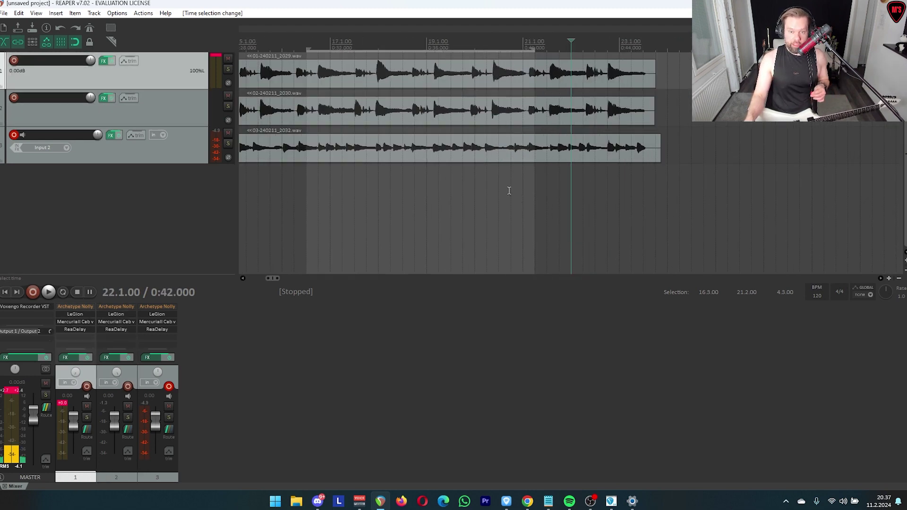
left_click(378, 182)
scroll(392, 212, "down", 2)
left_click(554, 212)
scroll(553, 211, "up", 3)
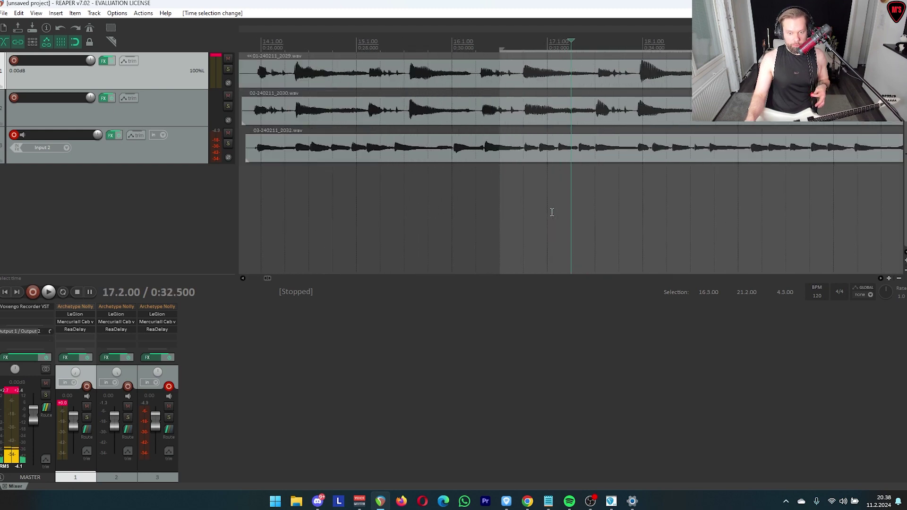
left_click(262, 195)
left_click(185, 159)
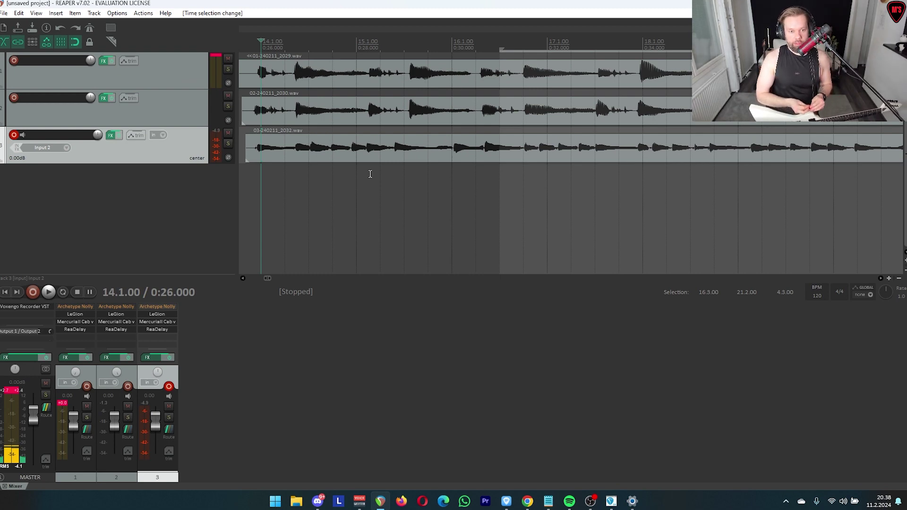
left_click(777, 179)
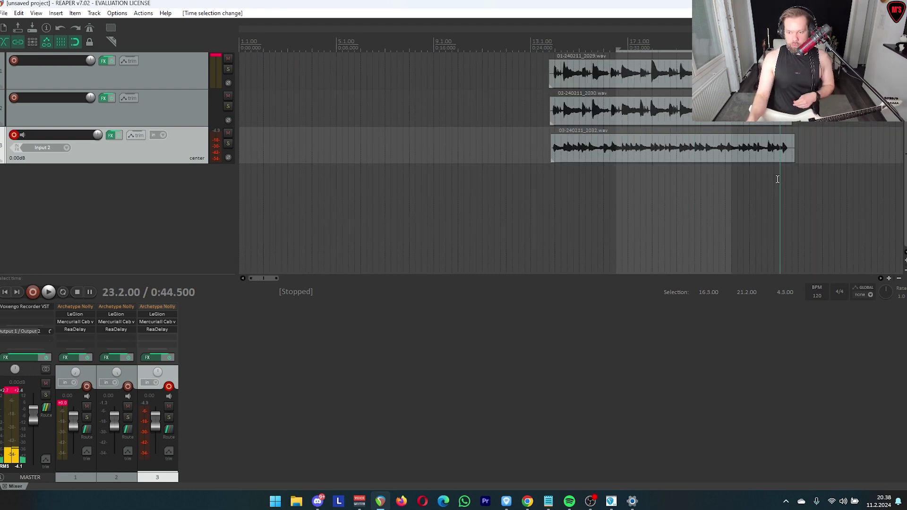
scroll(726, 195, "down", 2)
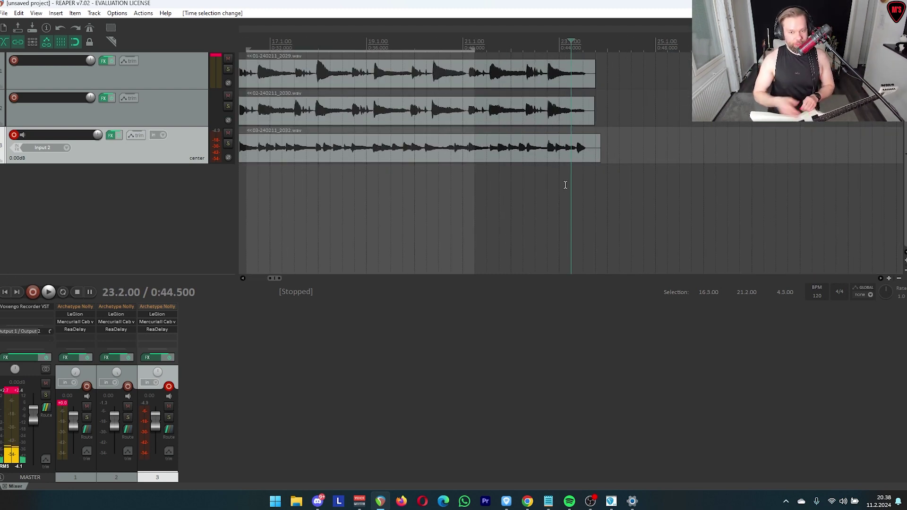
scroll(497, 163, "down", 2)
left_click(439, 190)
scroll(444, 179, "up", 2)
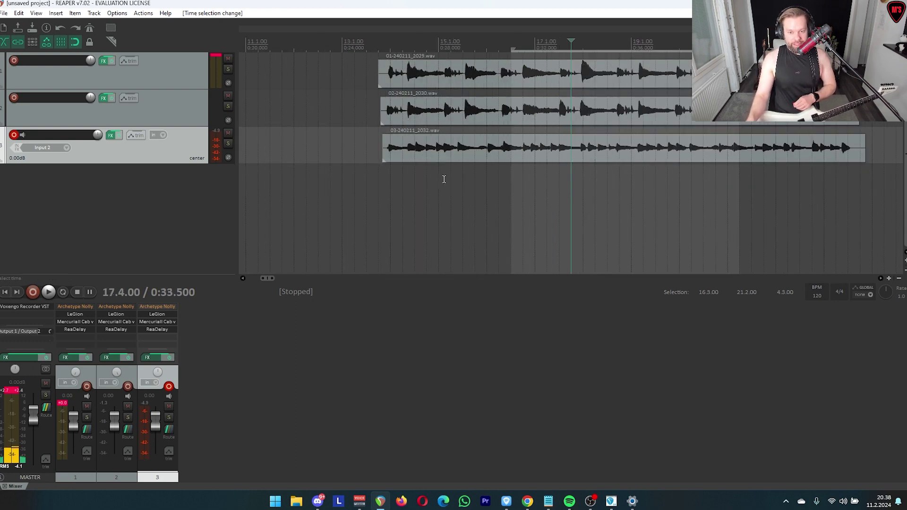
left_click(595, 195)
scroll(634, 184, "up", 2)
scroll(670, 180, "down", 1)
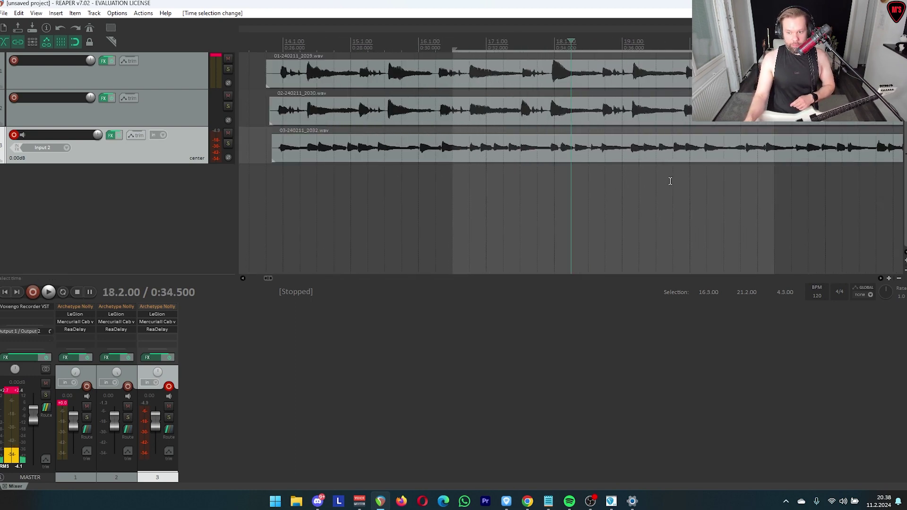
left_click(671, 180)
scroll(622, 206, "up", 1)
left_click(622, 206)
scroll(514, 185, "down", 1)
left_click(366, 170)
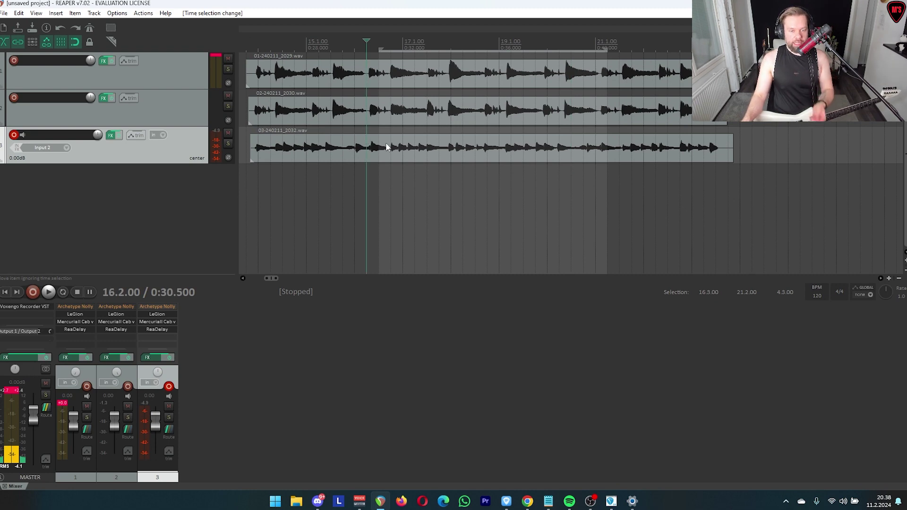
scroll(534, 212, "down", 1)
left_click(541, 210)
scroll(515, 186, "up", 1)
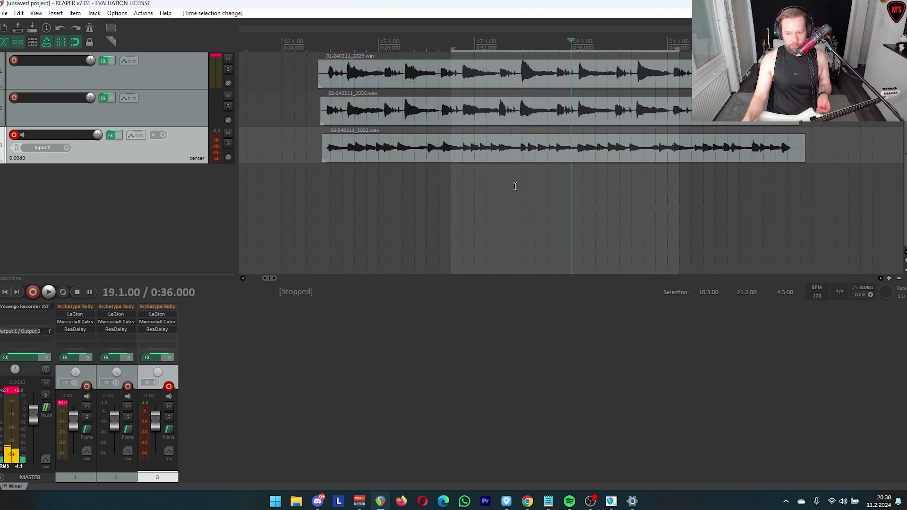
left_click(617, 192)
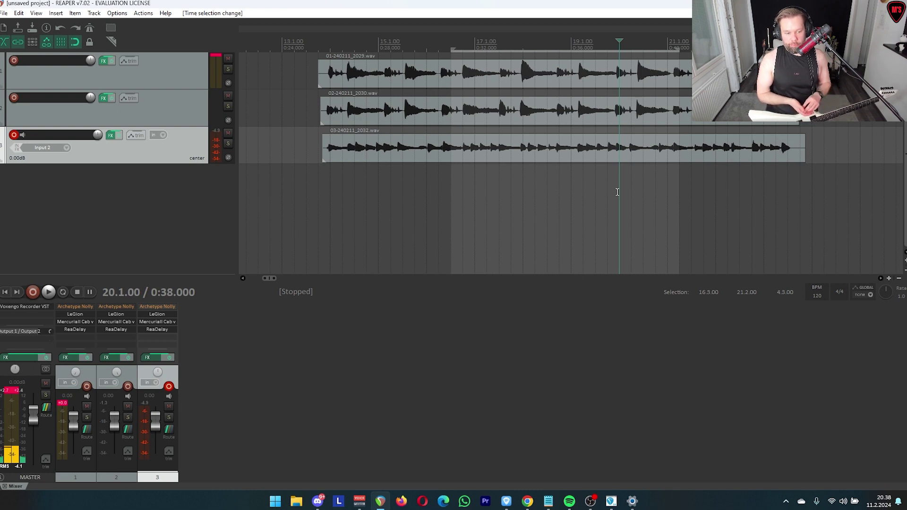
left_click(391, 204)
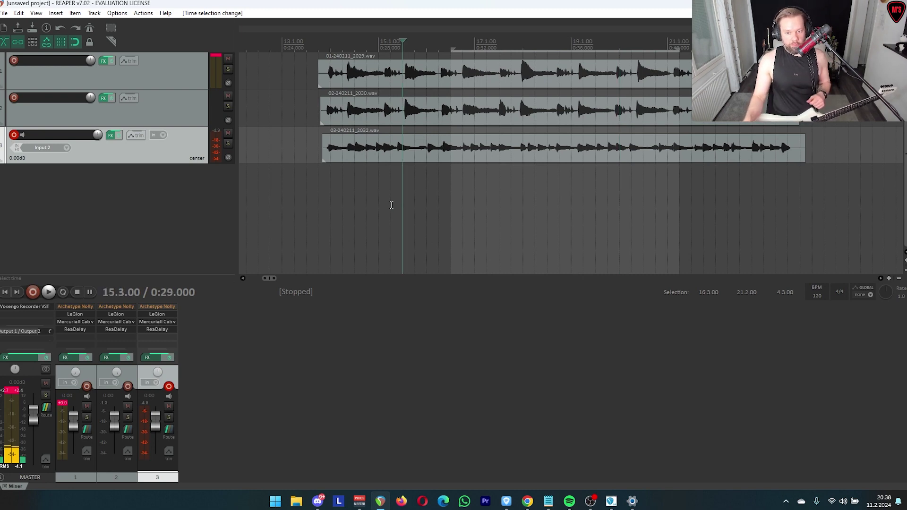
- Set the time selection from 13.4.00 to 24.2.00 around all three takes and open the render settings
left_click_drag(318, 196, 820, 188)
left_click(2, 14)
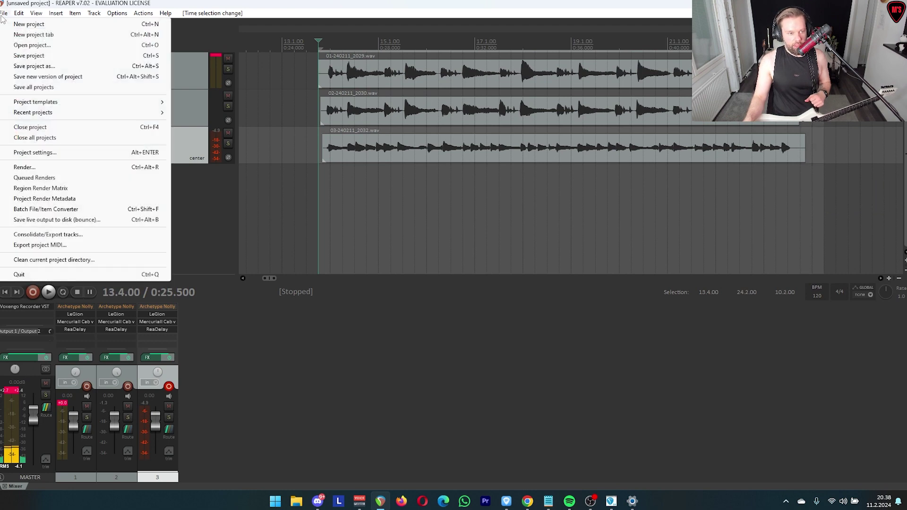
left_click(62, 169)
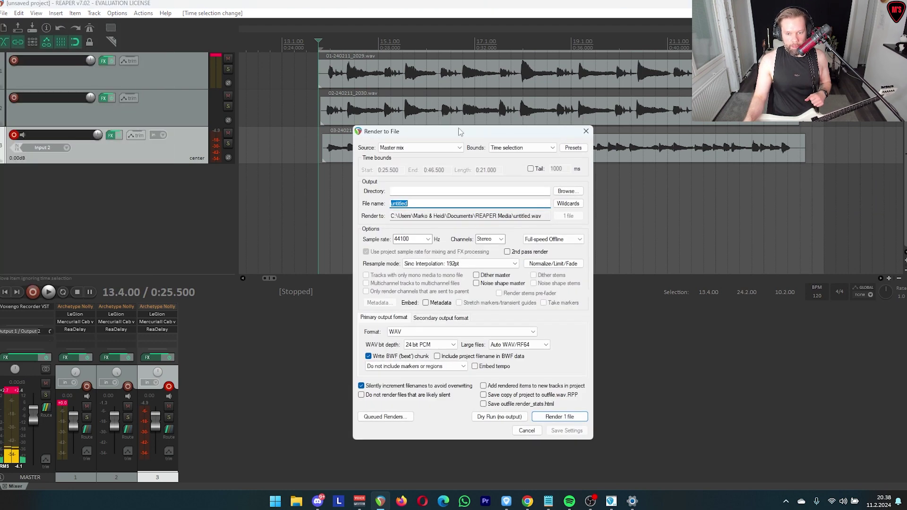
- Set the render sample rate to 48000 Hz and name the output file "oden owns you all"
left_click_drag(458, 130, 509, 116)
left_click(478, 225)
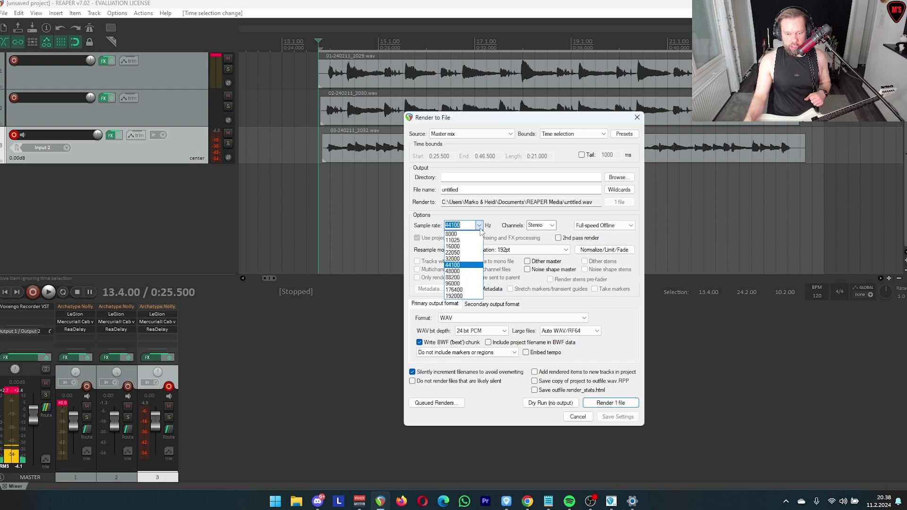
left_click(466, 275)
left_click(483, 177)
left_click(471, 191)
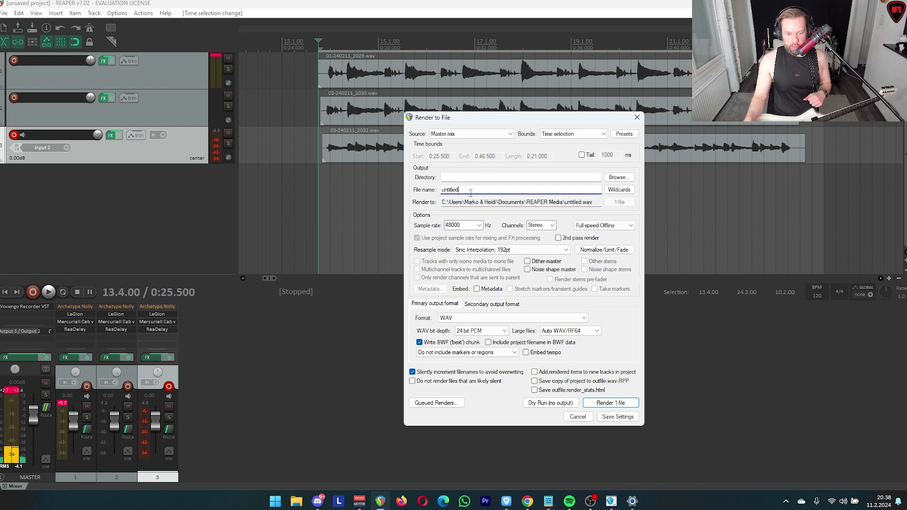
type("oden")
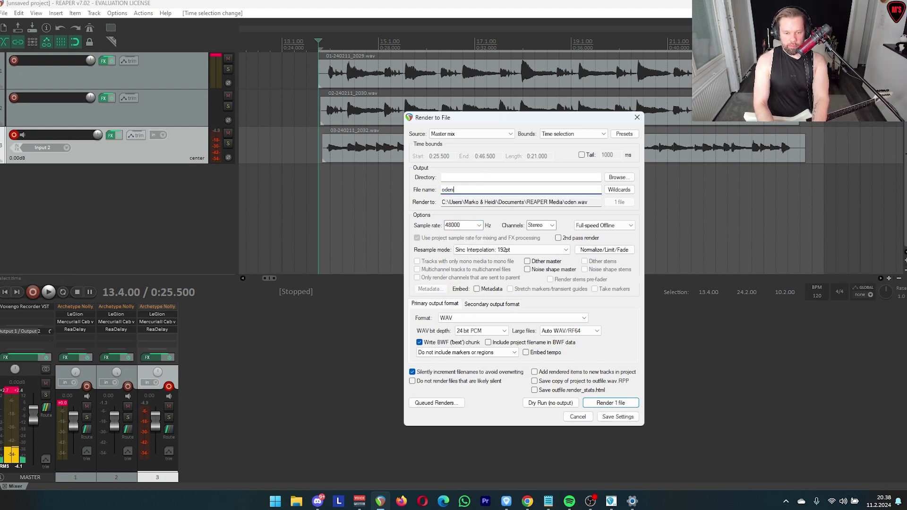
type(" owns you all")
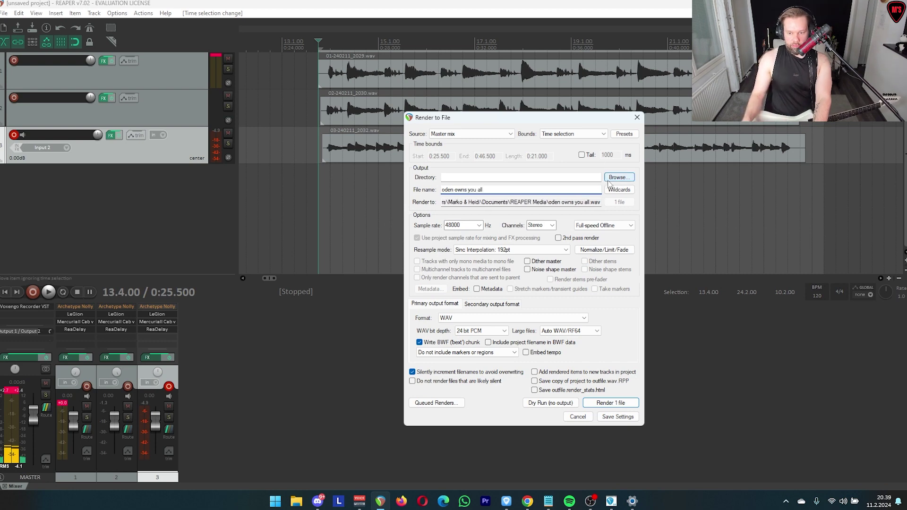
- Choose the Desktop as the output directory for the render
left_click(609, 181)
left_click(614, 189)
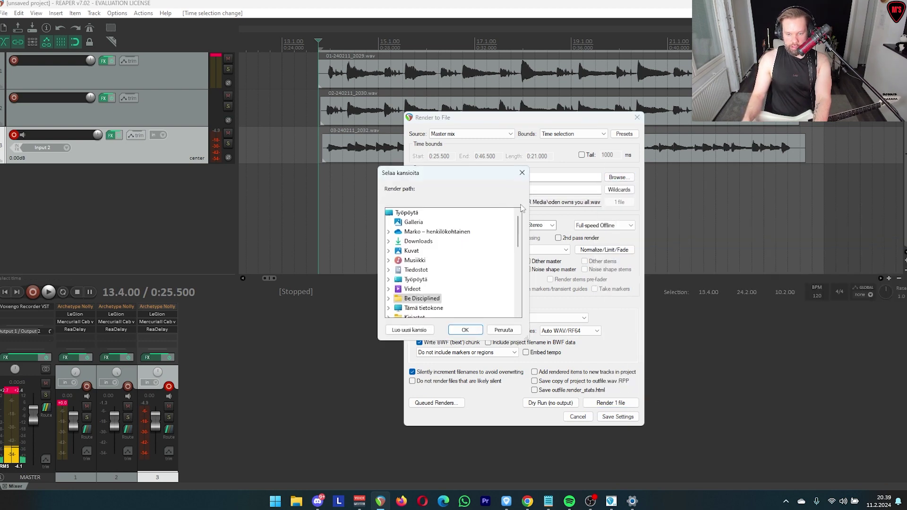
left_click(407, 213)
left_click(465, 330)
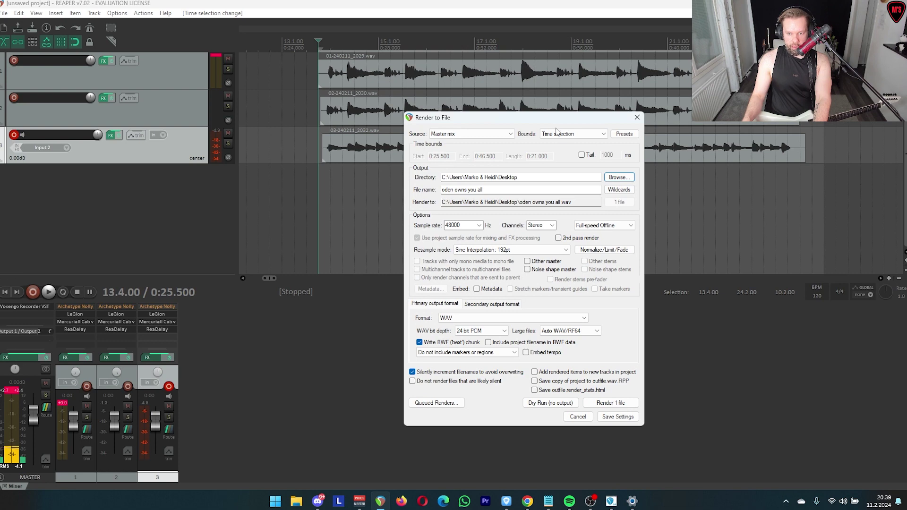
- Render the time selection of the master mix to the WAV file and close the finished render window
left_click(608, 402)
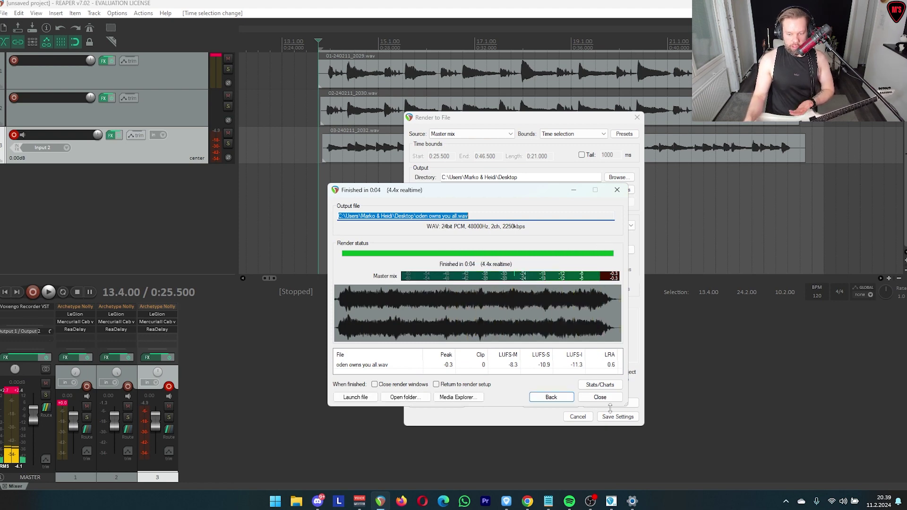
left_click(602, 400)
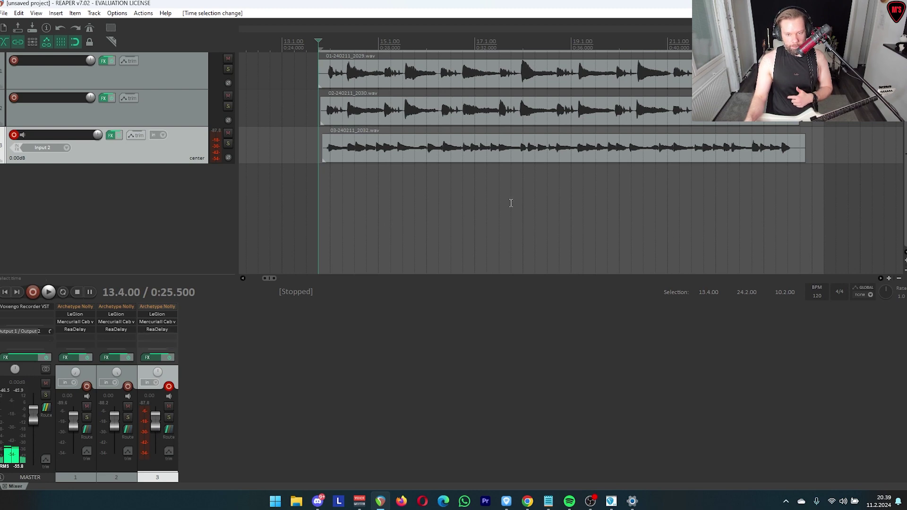
left_click(514, 192)
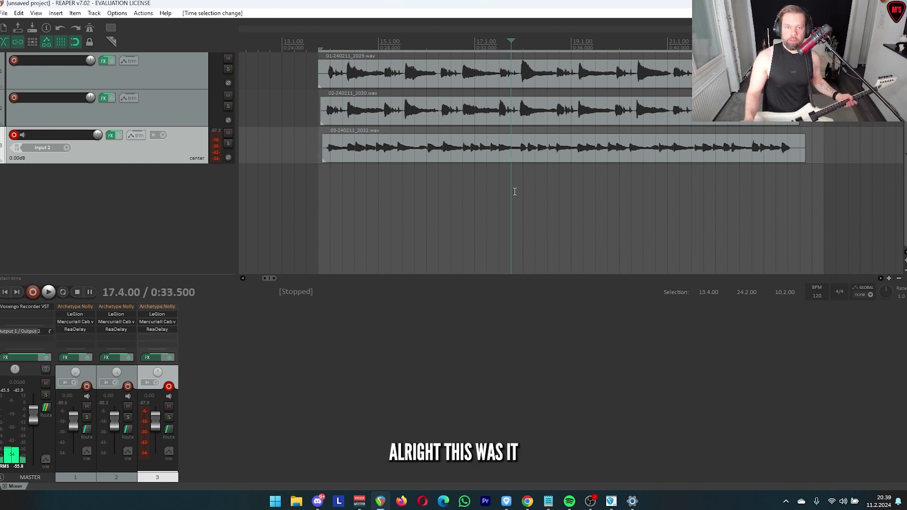